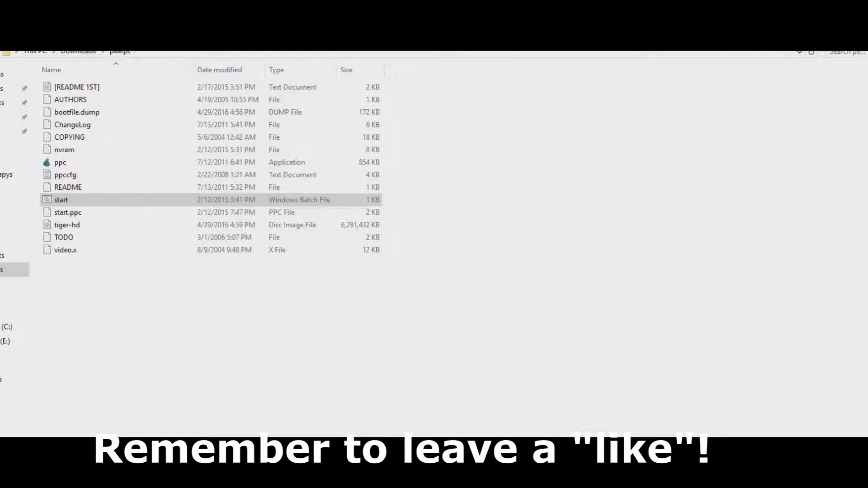
# Select the 'start' batch file in the Downloads\pearpc folder
pyautogui.click(498, 265)
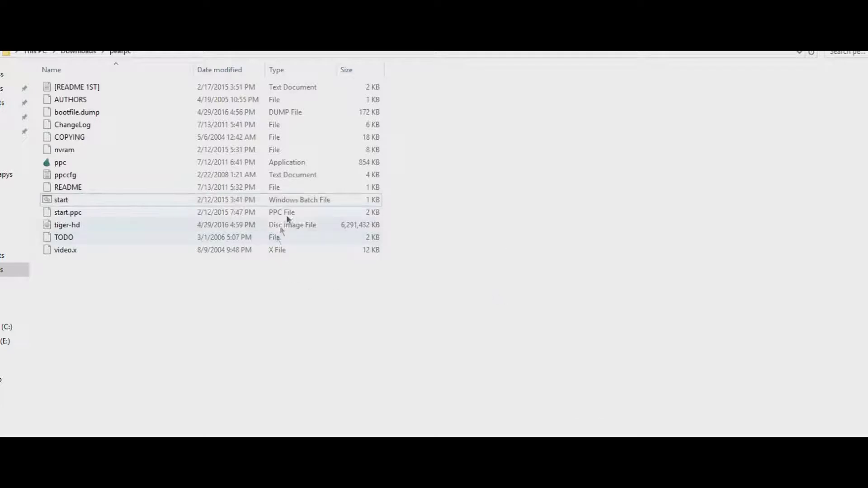
pyautogui.click(306, 200)
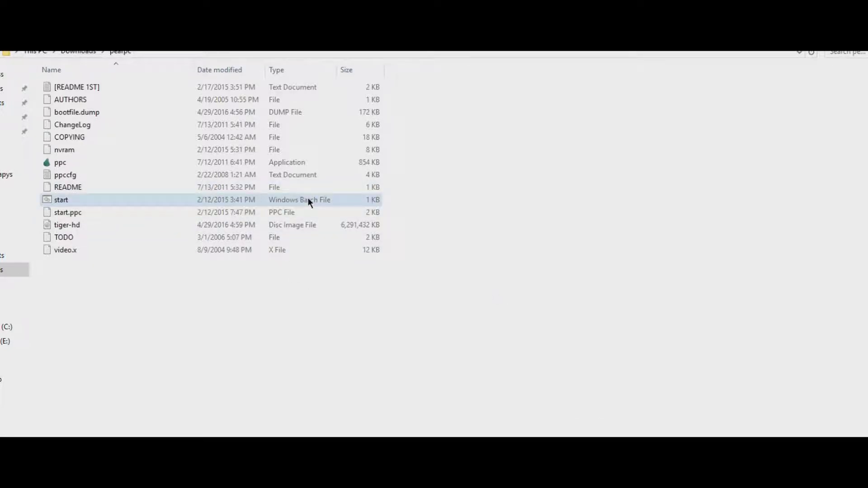
pyautogui.click(308, 200)
# Launch PearPC from the start batch file, move its window into view, and choose partition 1
pyautogui.doubleClick(309, 201)
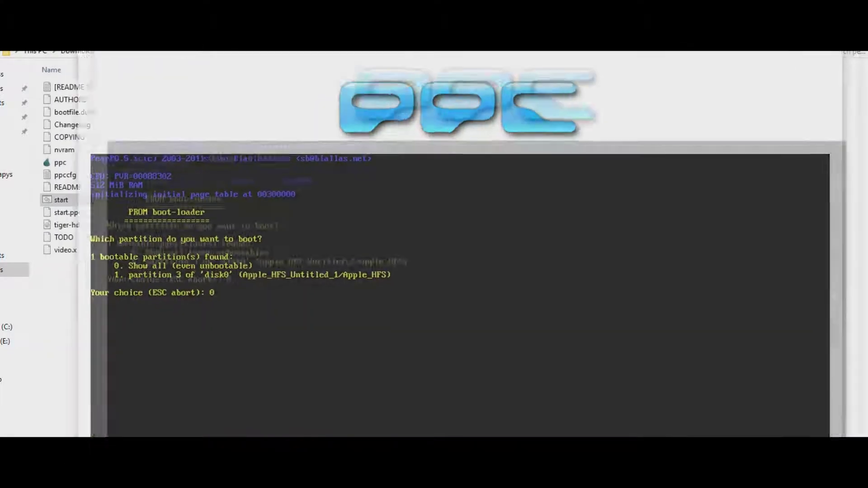
pyautogui.moveTo(737, 139); pyautogui.dragTo(639, 91)
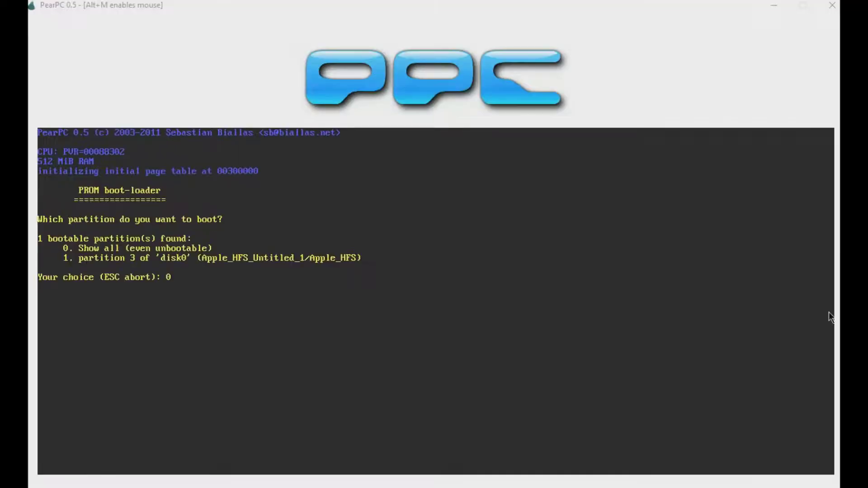
pyautogui.press('BackSpace')
# Enter 1 to boot Mac OS X Tiger to the Finder desktop, toggling mouse capture with Alt+M
pyautogui.write('1')
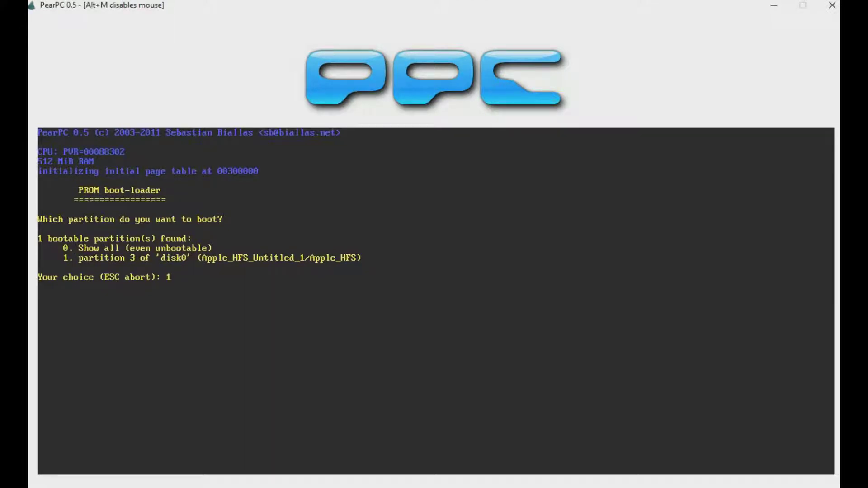
pyautogui.press('Return')
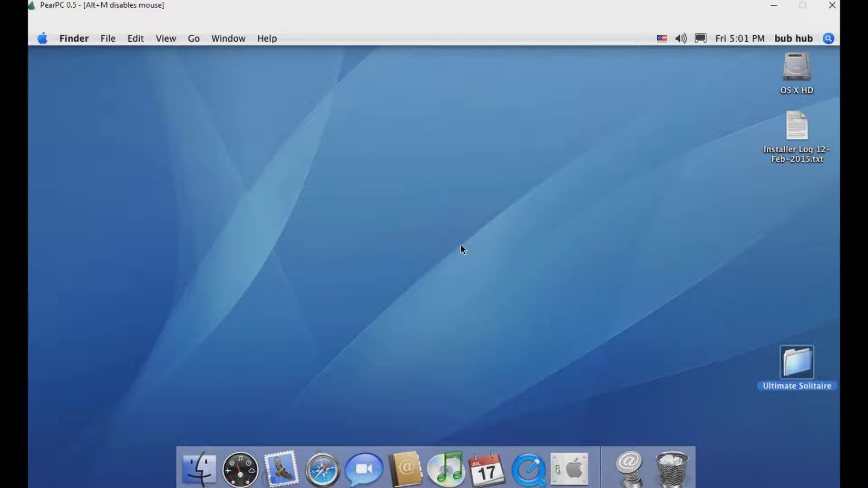
pyautogui.hotkey('alt', 'm')
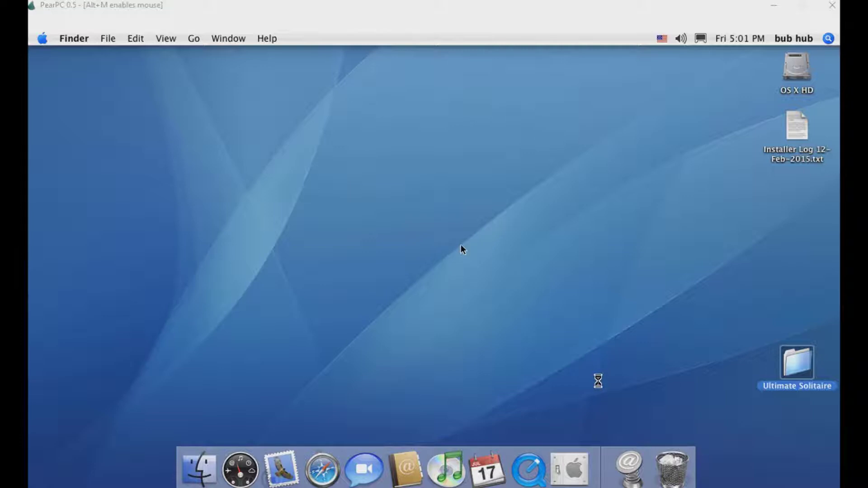
pyautogui.hotkey('alt', 'm')
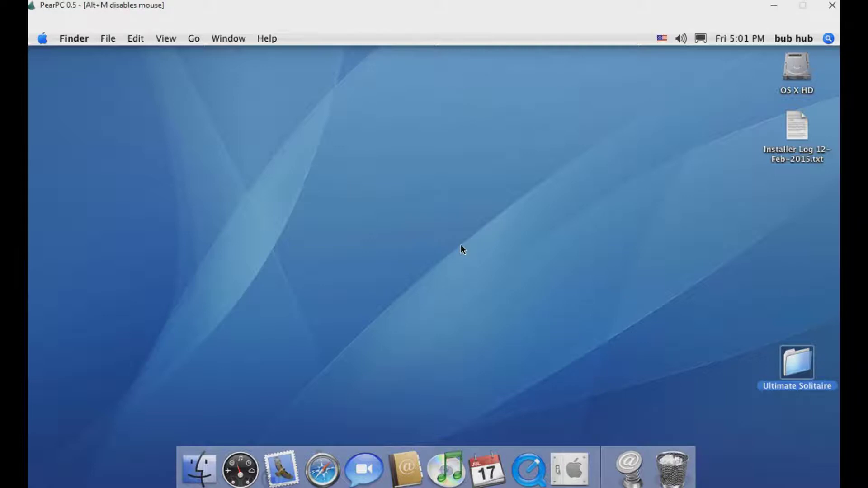
pyautogui.hotkey('alt', 'm')
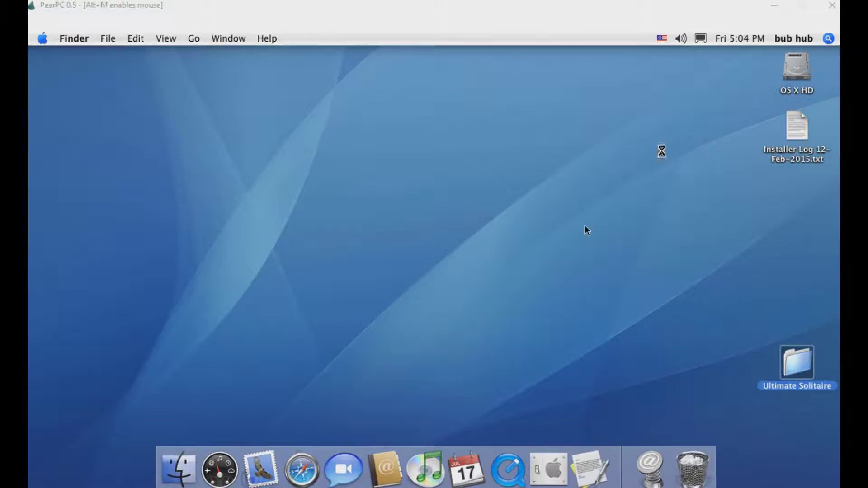
pyautogui.hotkey('alt', 'm')
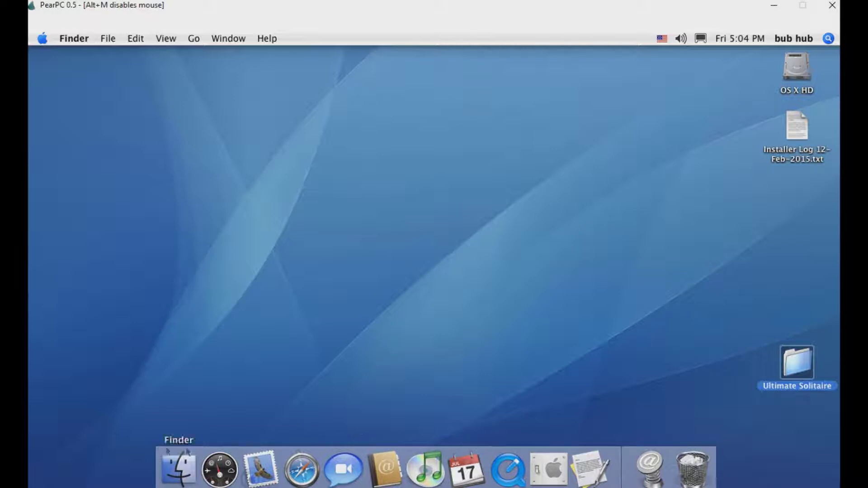
# Open the OSX document from Documents in TextEdit, move it left, and close the Documents window
pyautogui.click(179, 468)
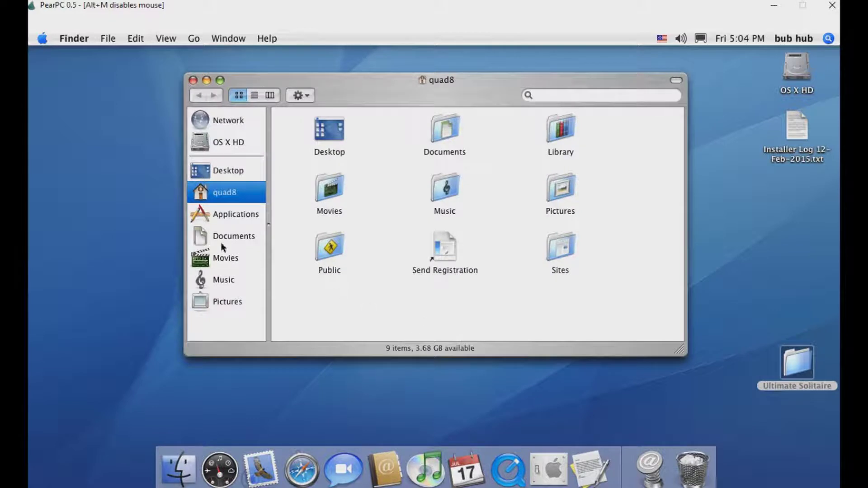
pyautogui.click(233, 234)
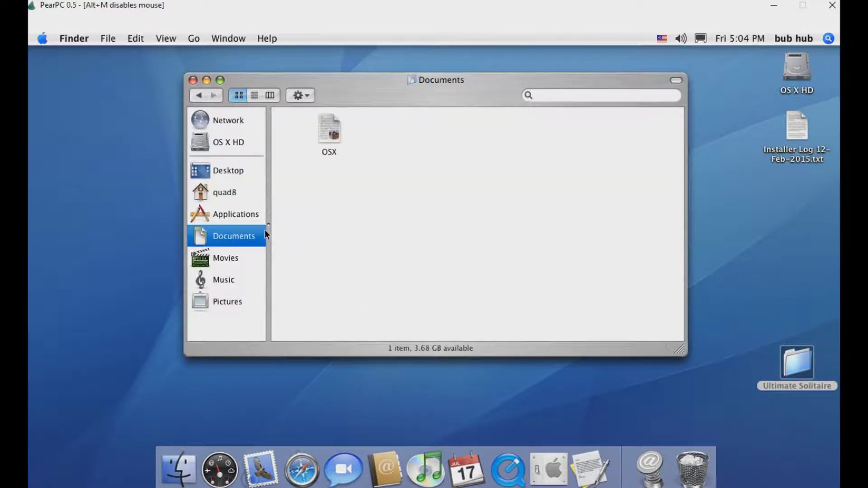
pyautogui.doubleClick(324, 119)
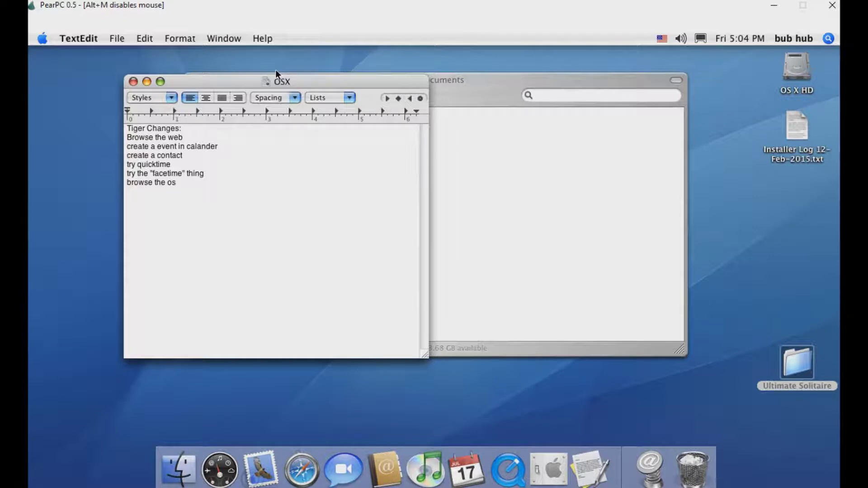
pyautogui.moveTo(276, 80); pyautogui.dragTo(191, 89)
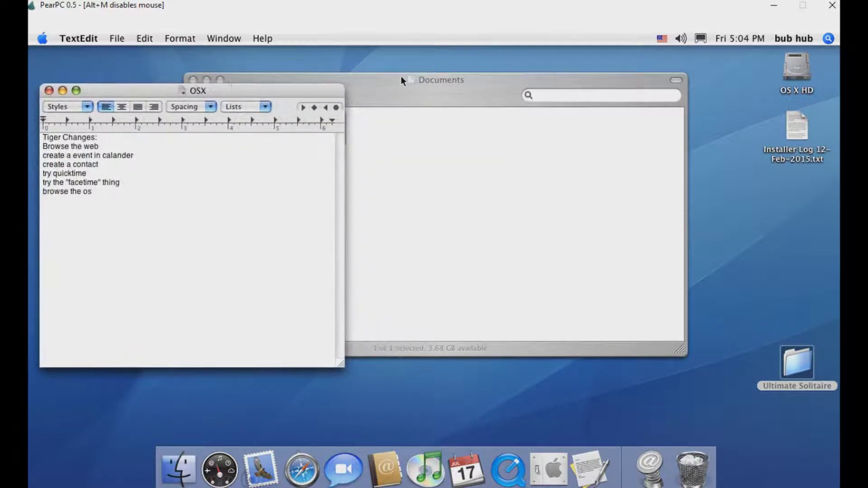
pyautogui.click(403, 80)
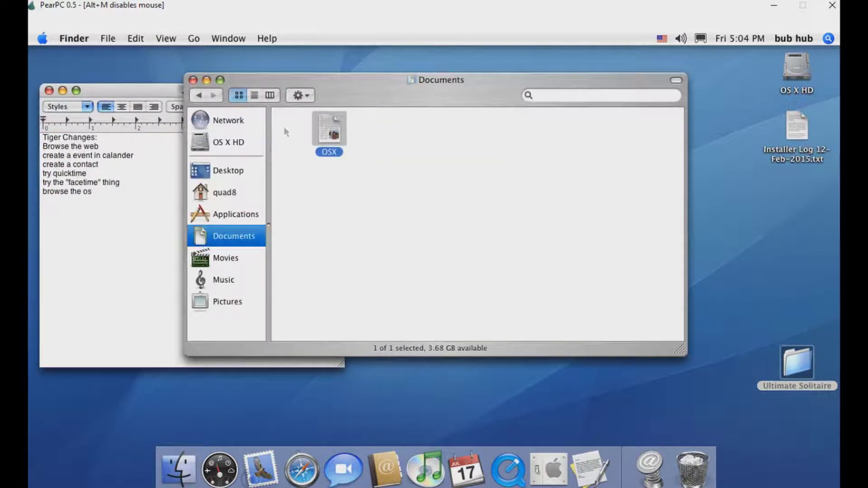
pyautogui.click(194, 80)
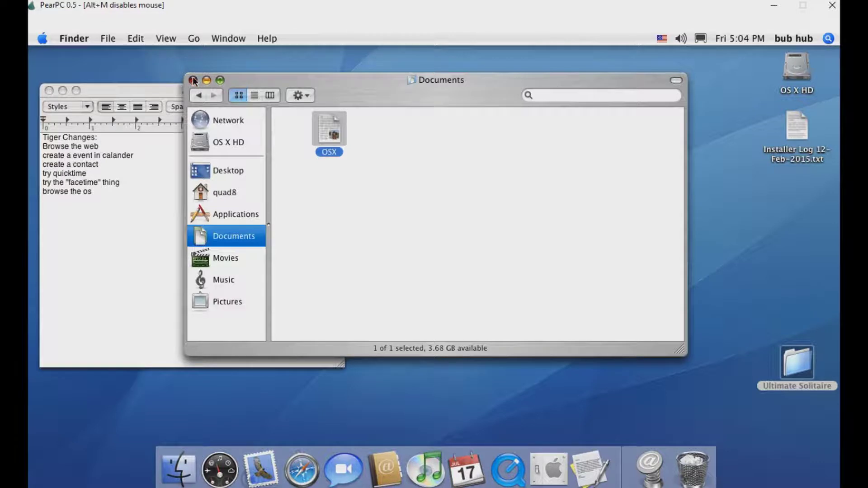
# Launch Safari and, on the 'not connected' page, start Network Diagnostics
pyautogui.click(288, 484)
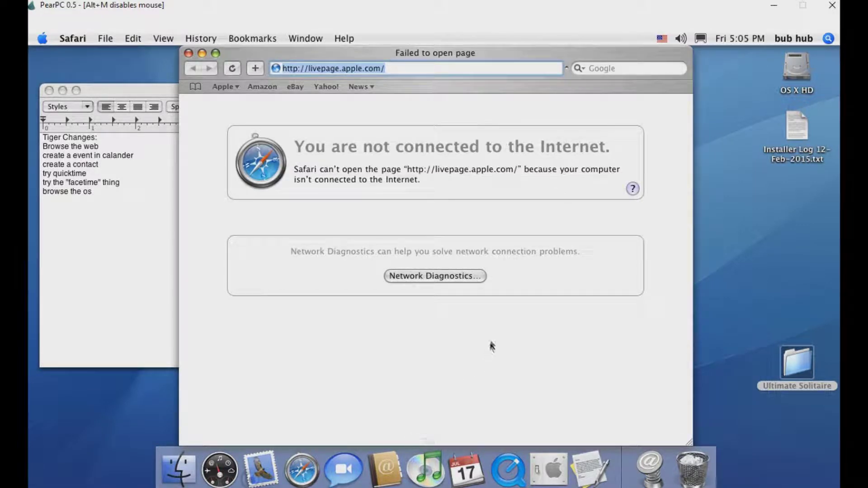
pyautogui.click(475, 279)
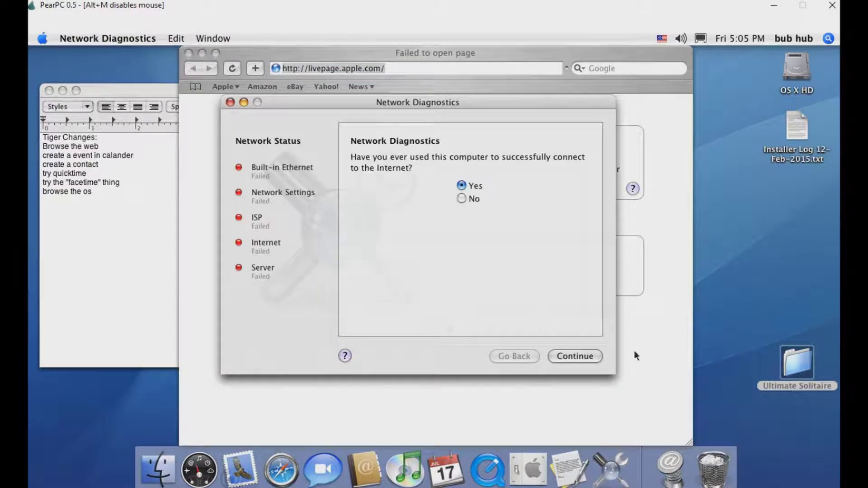
# Answer No to the prior-connection question, continue, and open the Network Setup Assistant
pyautogui.click(470, 199)
pyautogui.click(596, 356)
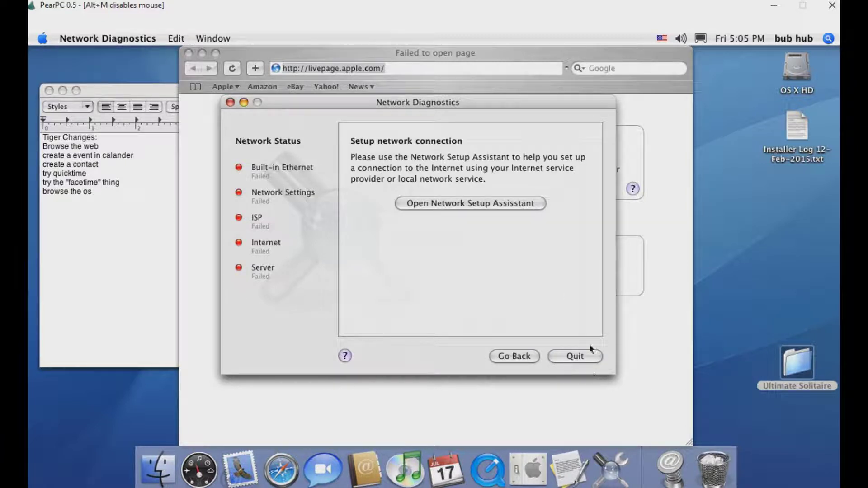
pyautogui.click(481, 205)
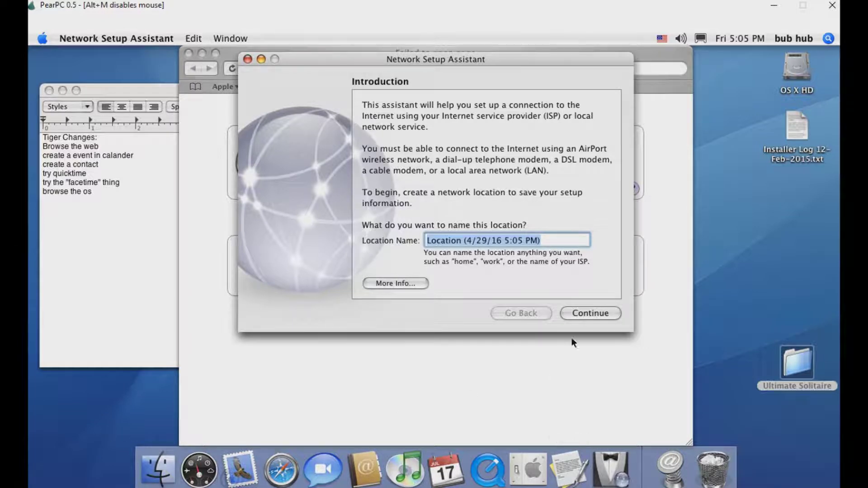
# Move past the assistant's introduction, drag the PearPC log console aside, and recapture the mouse
pyautogui.click(596, 317)
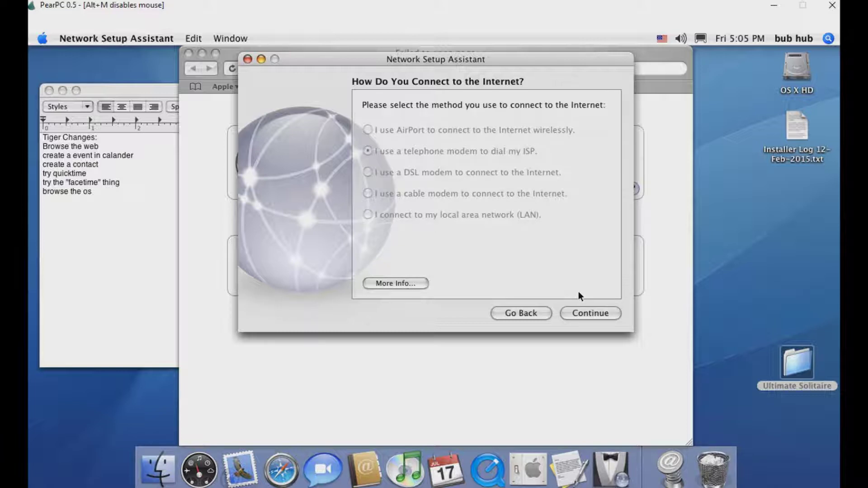
pyautogui.hotkey('alt', 'm')
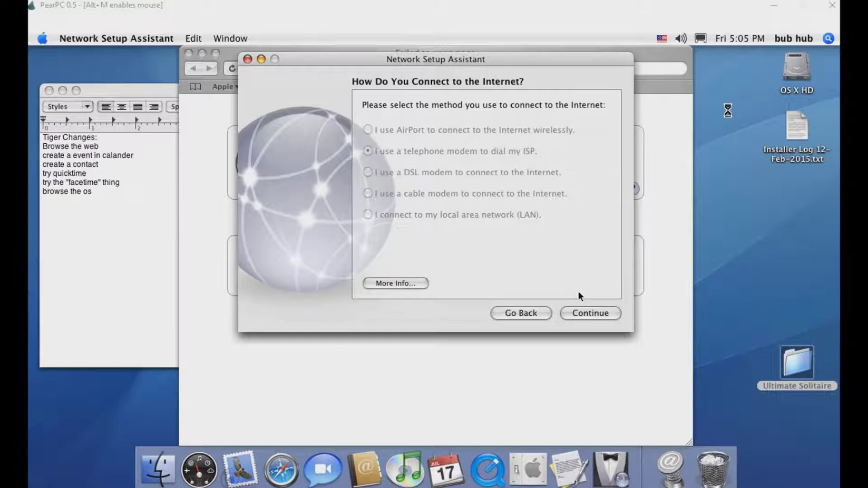
pyautogui.hotkey('alt', 'Tab')
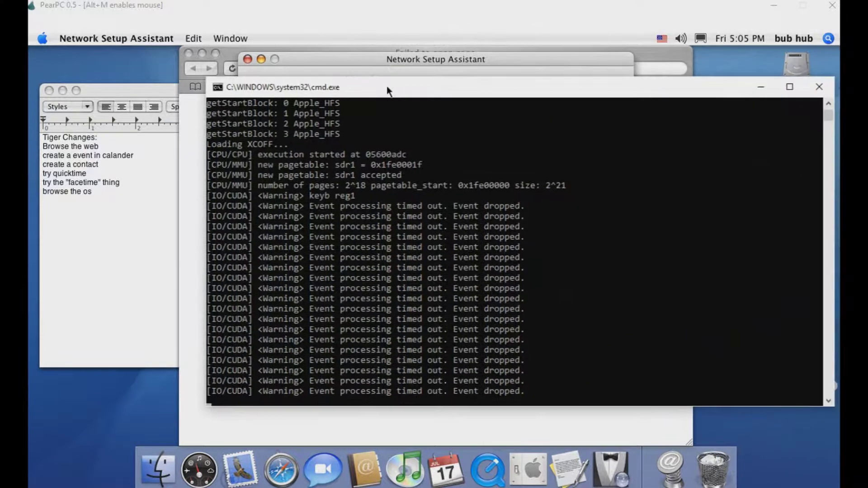
pyautogui.moveTo(387, 90); pyautogui.dragTo(378, 93)
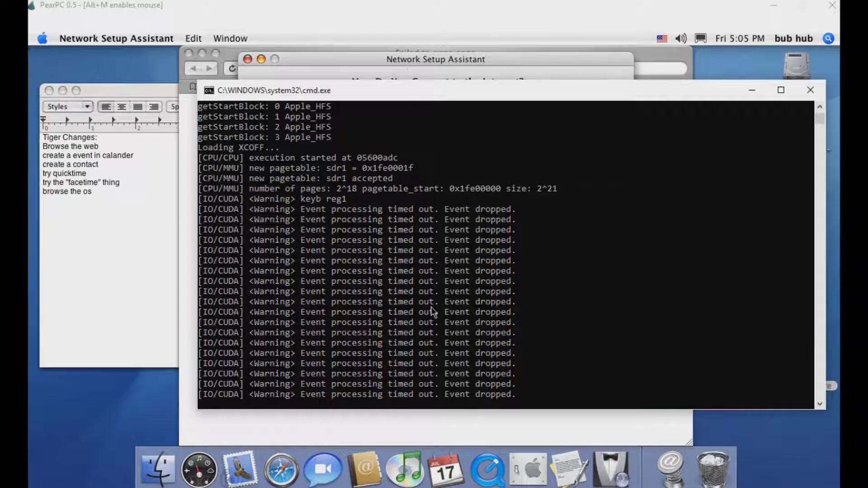
pyautogui.moveTo(461, 96); pyautogui.dragTo(693, 116)
pyautogui.hotkey('alt', 'Tab')
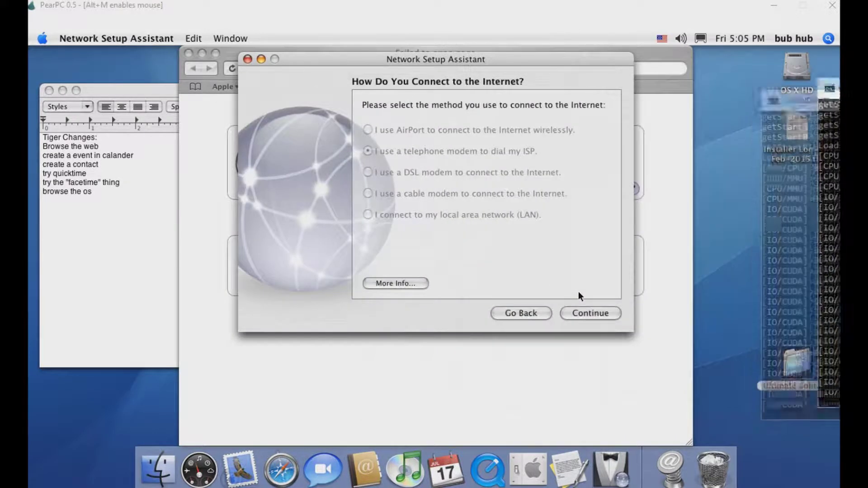
pyautogui.hotkey('alt', 'm')
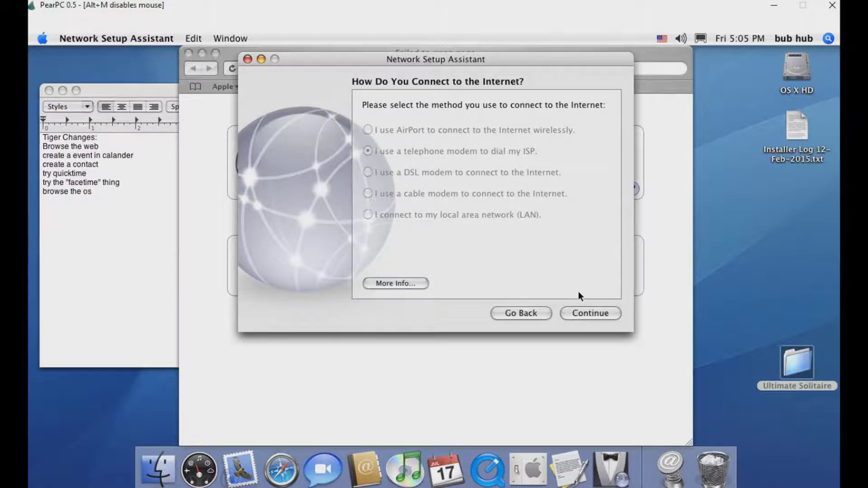
pyautogui.hotkey('alt', 'm')
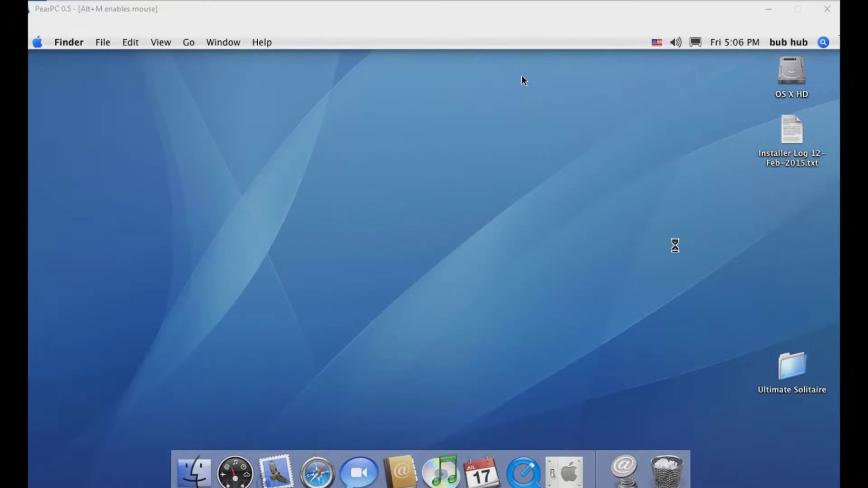
pyautogui.hotkey('alt', 'm')
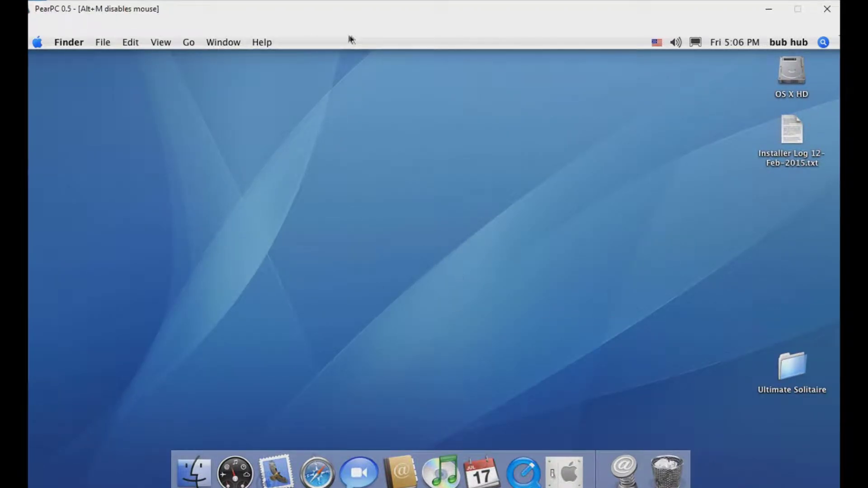
# From a new Finder window, open the OSX checklist in Documents with TextEdit, then launch iCal
pyautogui.hotkey('alt', 'm')
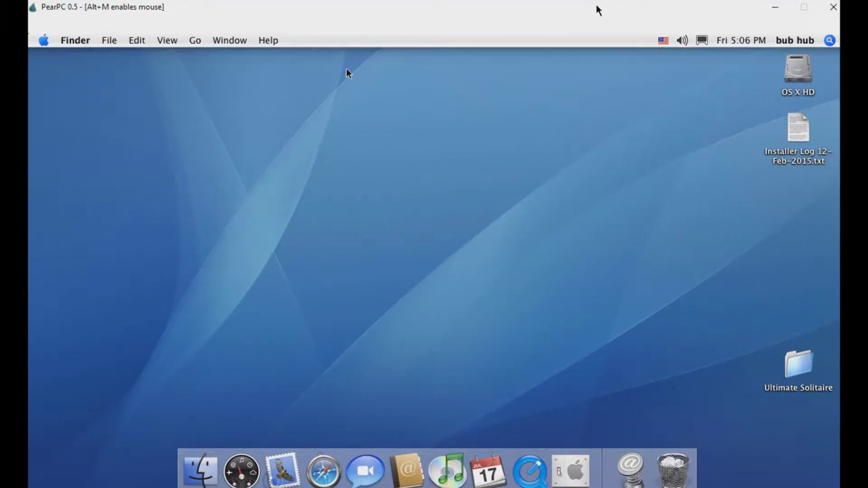
pyautogui.hotkey('alt', 'm')
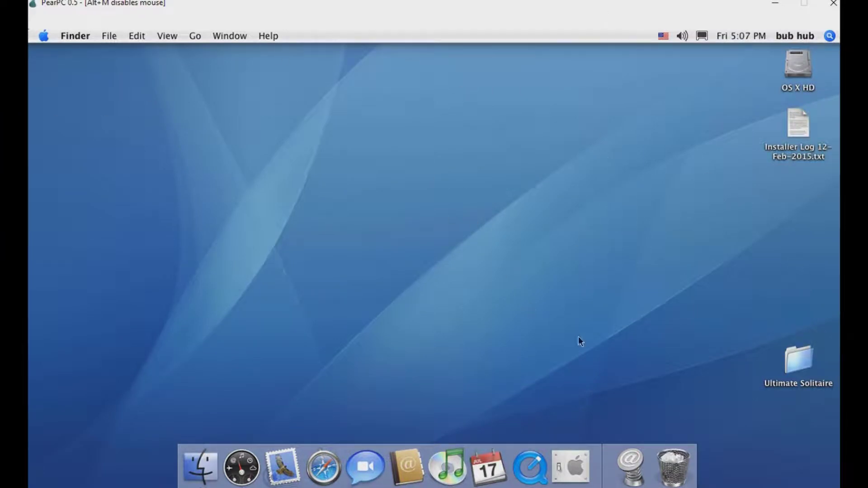
pyautogui.click(220, 465)
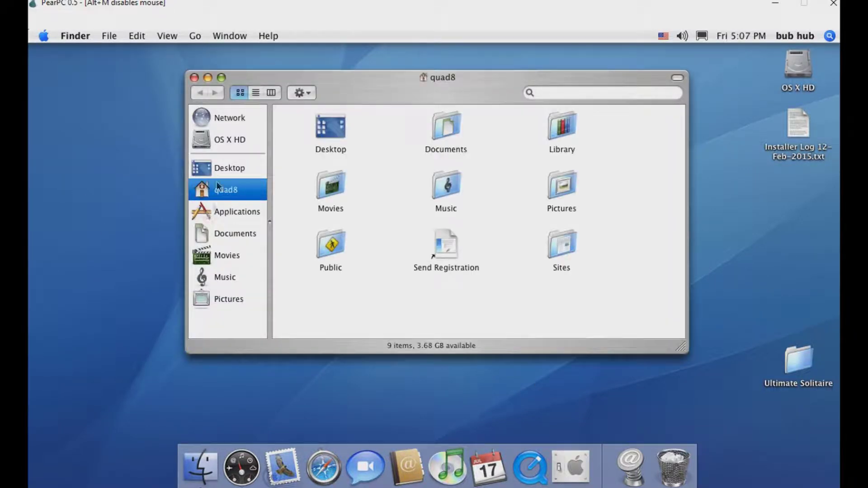
pyautogui.click(213, 167)
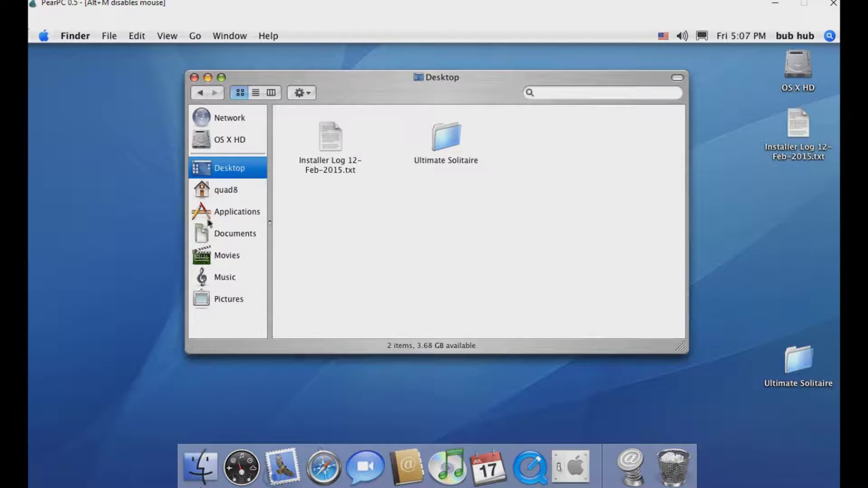
pyautogui.click(225, 213)
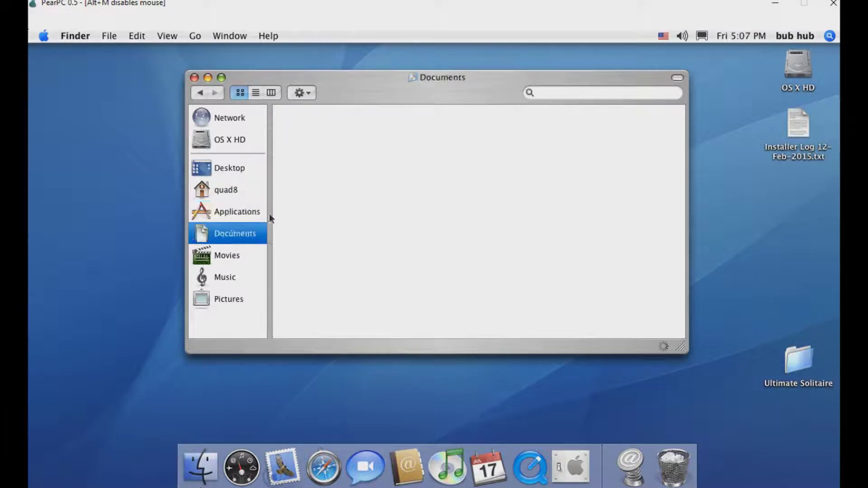
pyautogui.click(228, 231)
pyautogui.moveTo(464, 77); pyautogui.dragTo(455, 86)
pyautogui.doubleClick(328, 139)
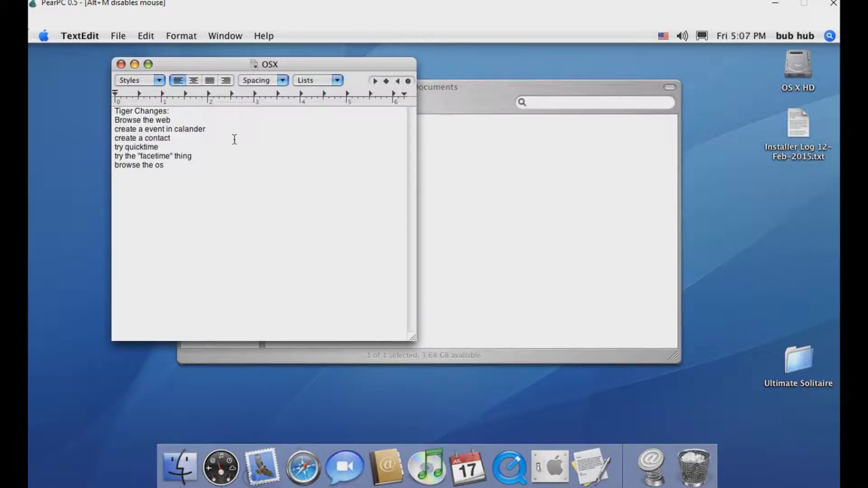
pyautogui.click(482, 457)
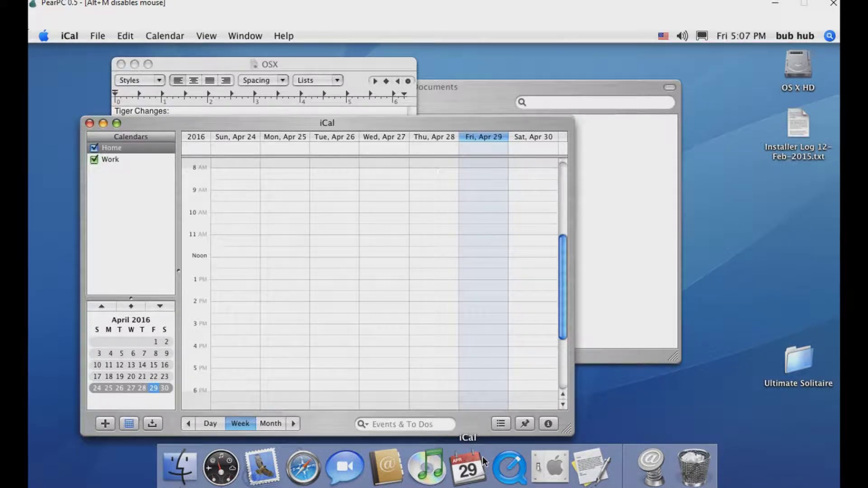
# Show iCal's info panel, add an Untitled calendar beside Home and Work, and maximize the window
pyautogui.hotkey('alt', 'i')
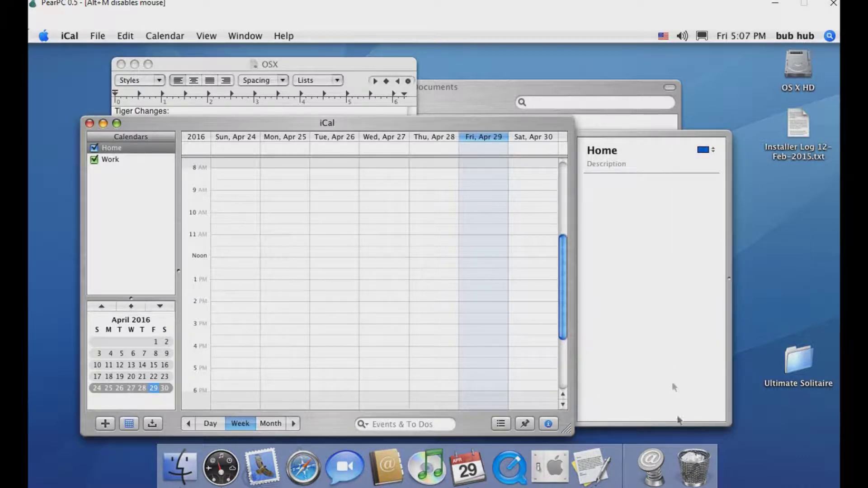
pyautogui.click(678, 432)
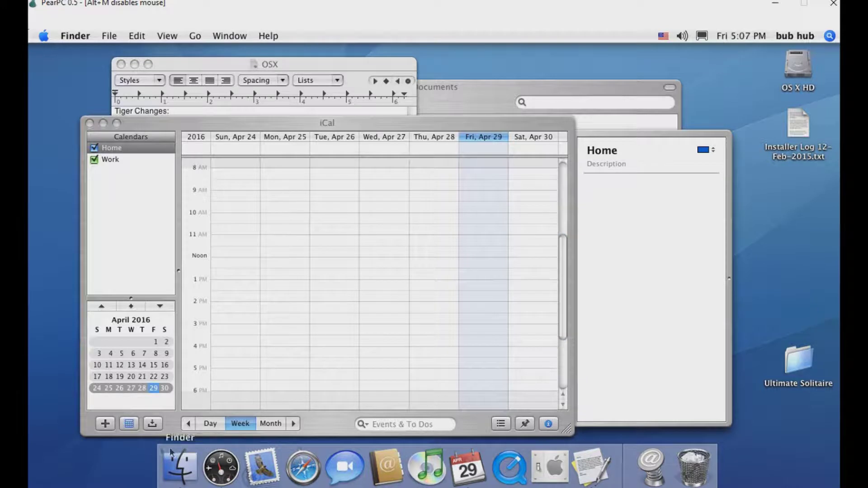
pyautogui.click(105, 424)
pyautogui.click(105, 423)
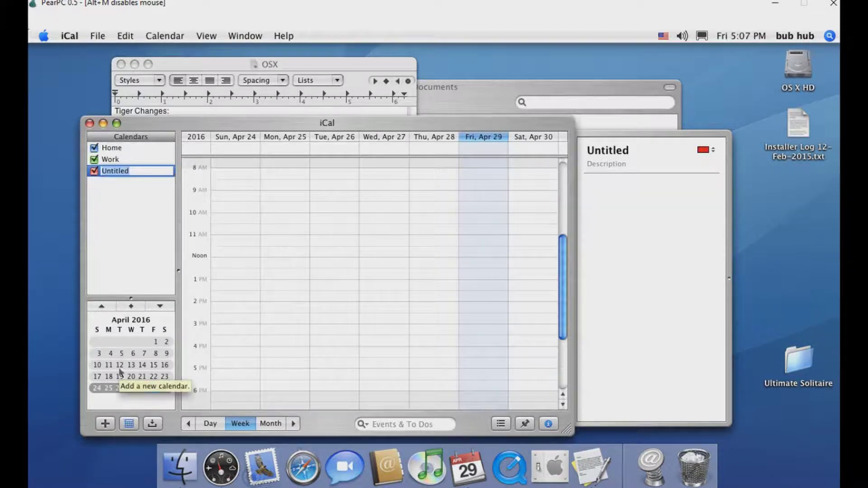
pyautogui.click(151, 427)
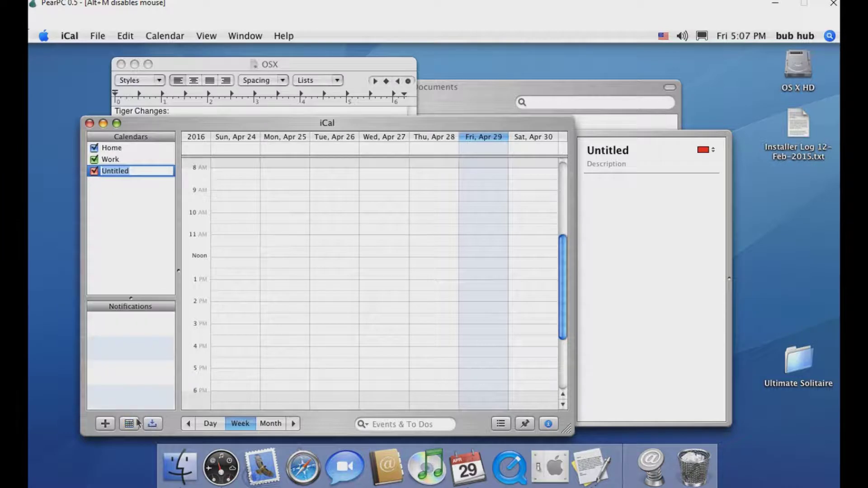
pyautogui.click(129, 424)
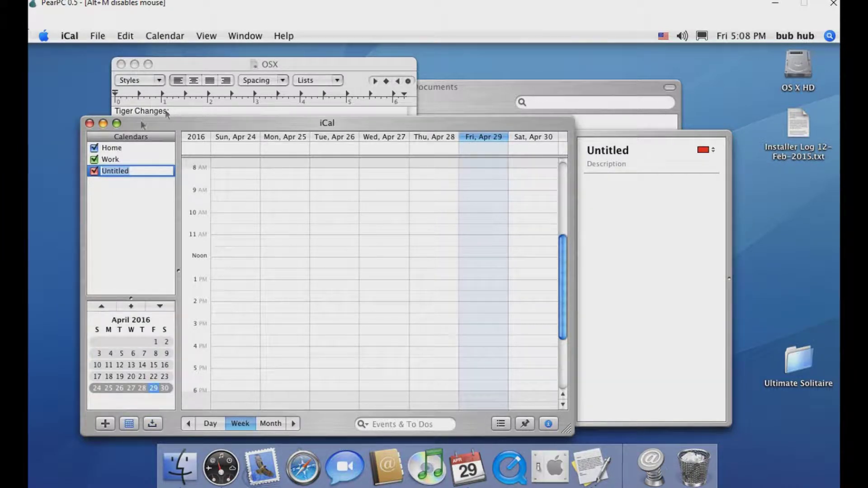
pyautogui.click(117, 123)
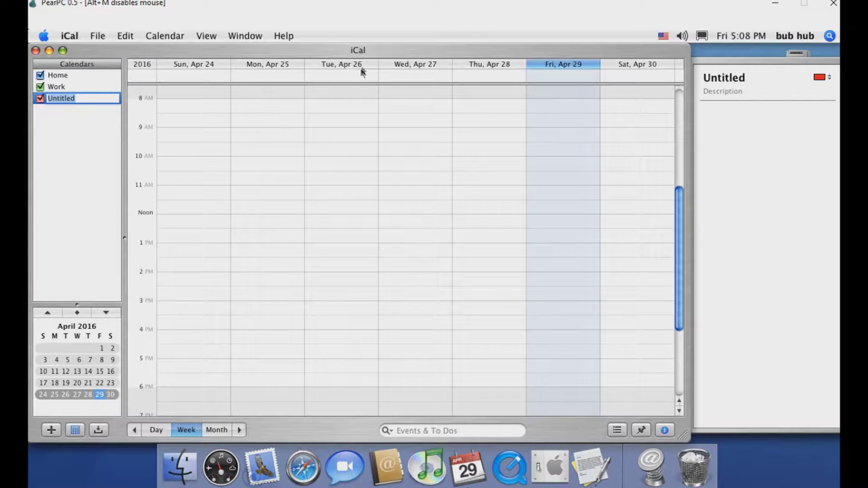
# Create an event titled 'test event' on Fri Apr 29
pyautogui.click(96, 36)
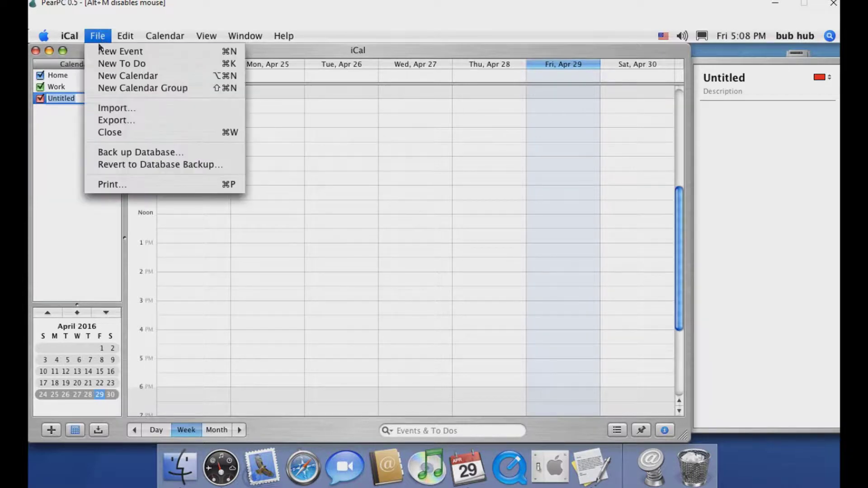
pyautogui.click(101, 52)
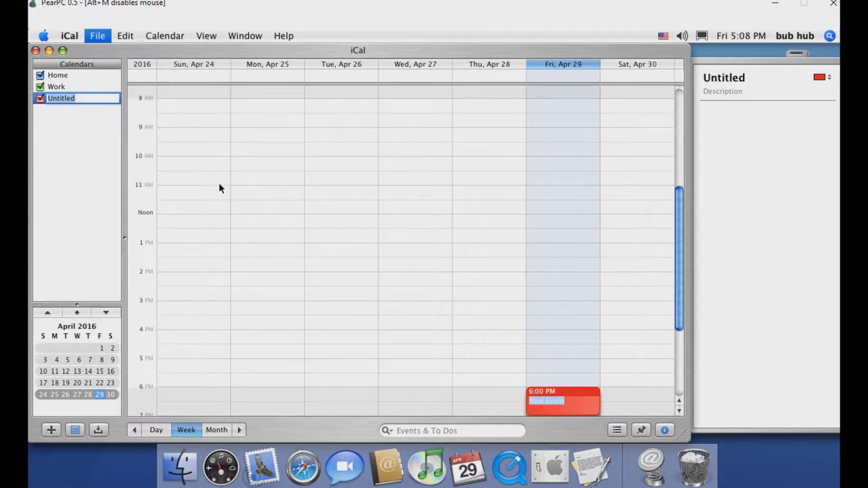
pyautogui.press('BackSpace')
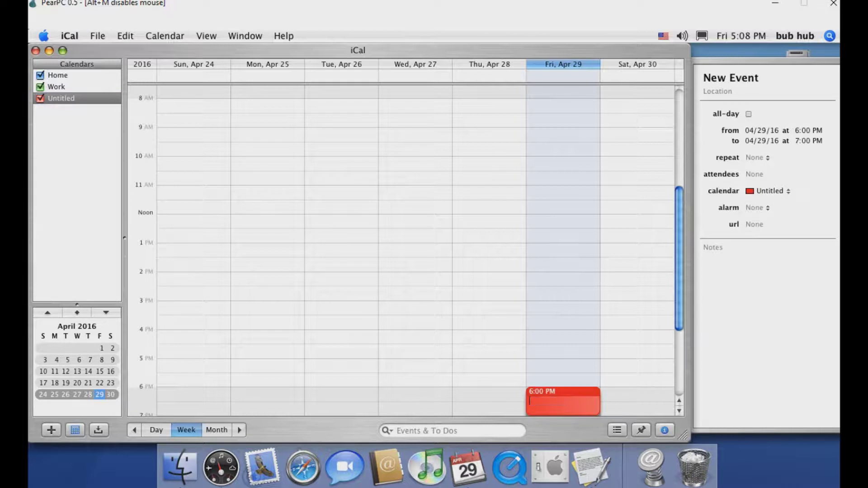
pyautogui.write('test event')
pyautogui.press('Return')
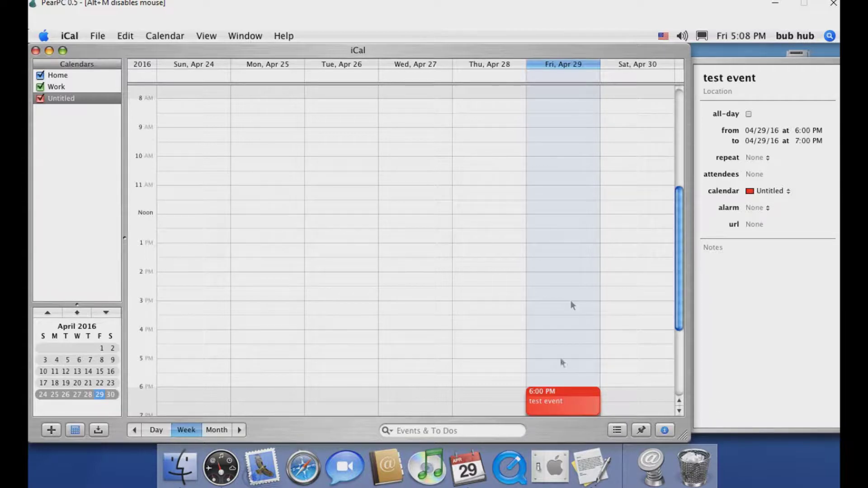
pyautogui.click(545, 395)
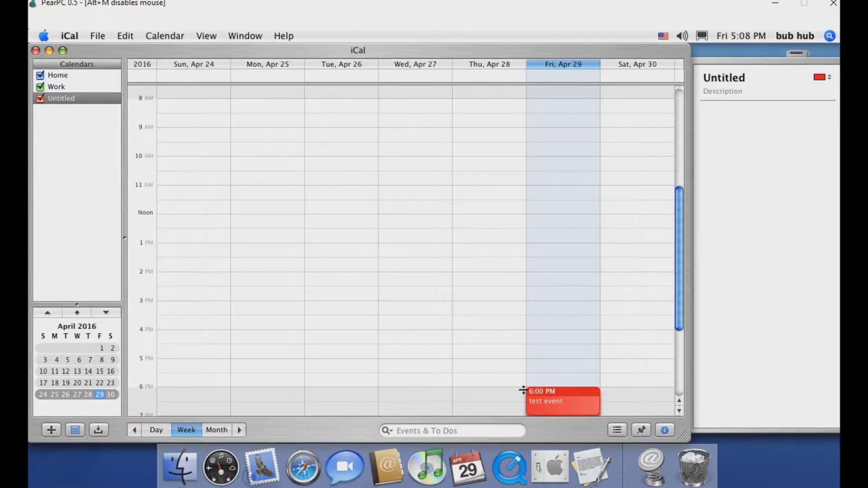
# Add a second event from Friday 3 PM into Saturday, then close the iCal window
pyautogui.moveTo(519, 388); pyautogui.dragTo(552, 398)
pyautogui.moveTo(579, 356); pyautogui.dragTo(578, 356)
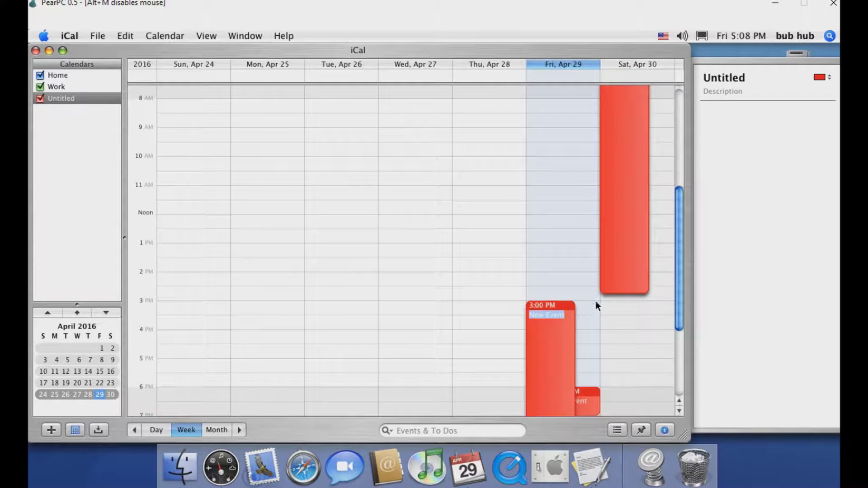
pyautogui.click(704, 209)
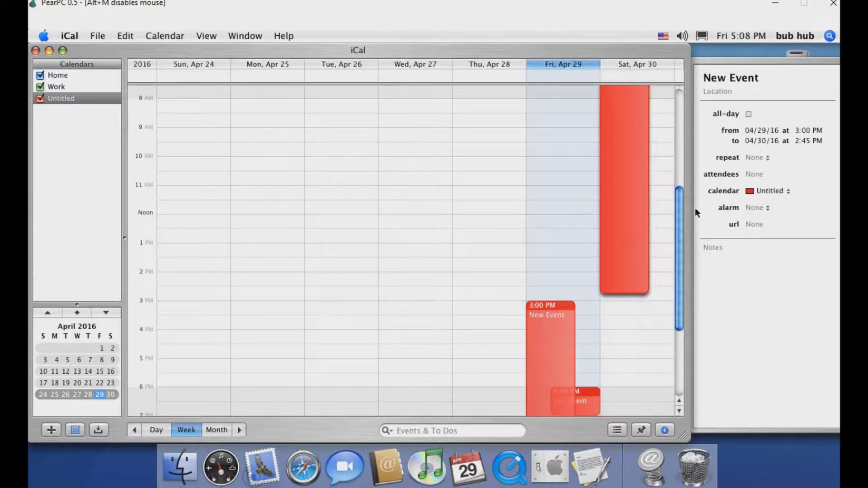
pyautogui.scroll(3, 681, 215)
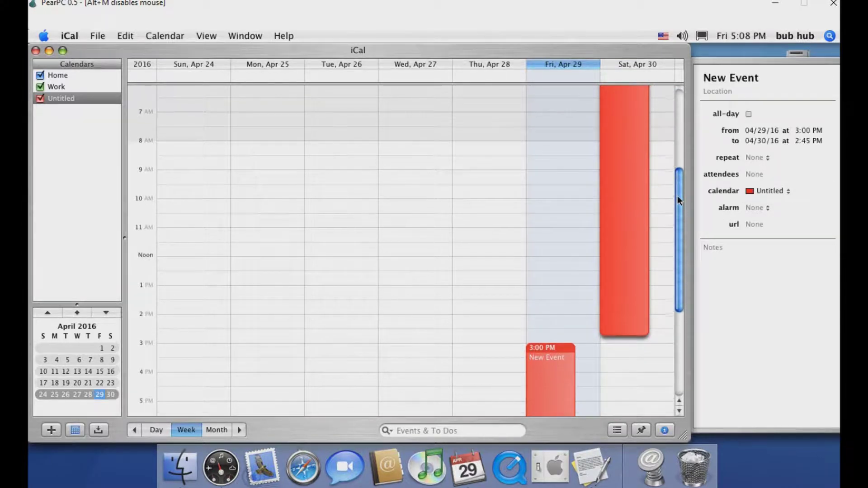
pyautogui.scroll(10, 678, 149)
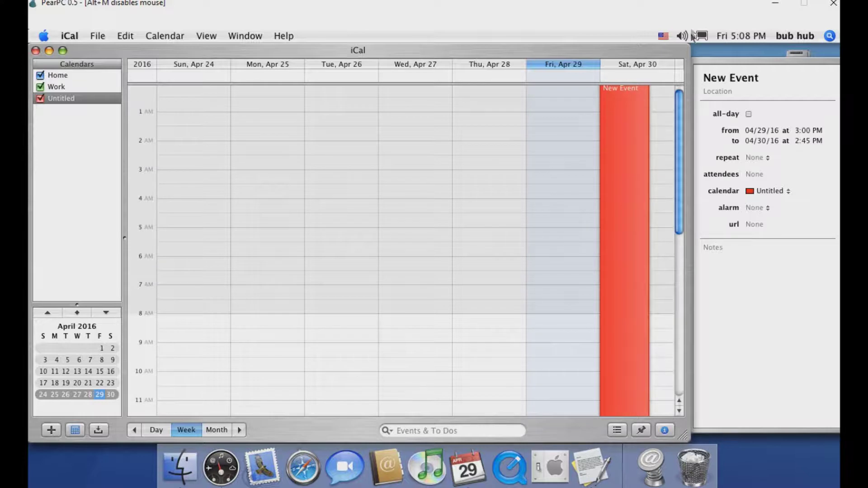
pyautogui.scroll(-3, 669, 341)
pyautogui.scroll(-10, 669, 337)
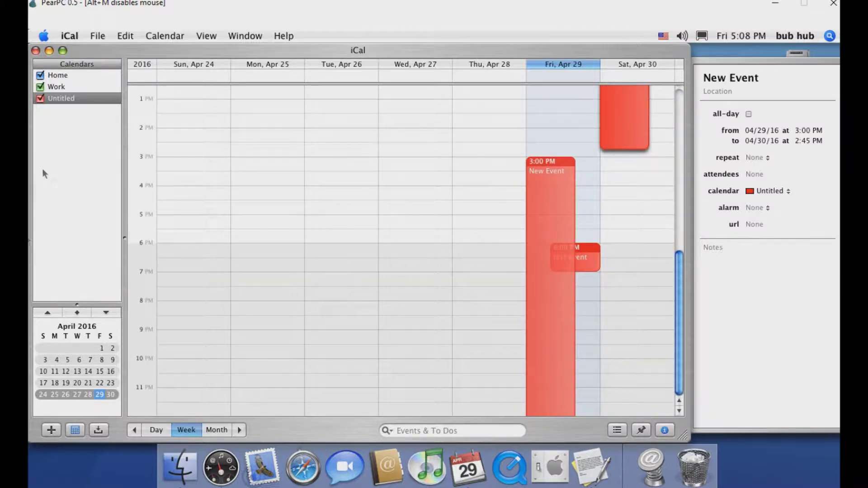
pyautogui.click(36, 50)
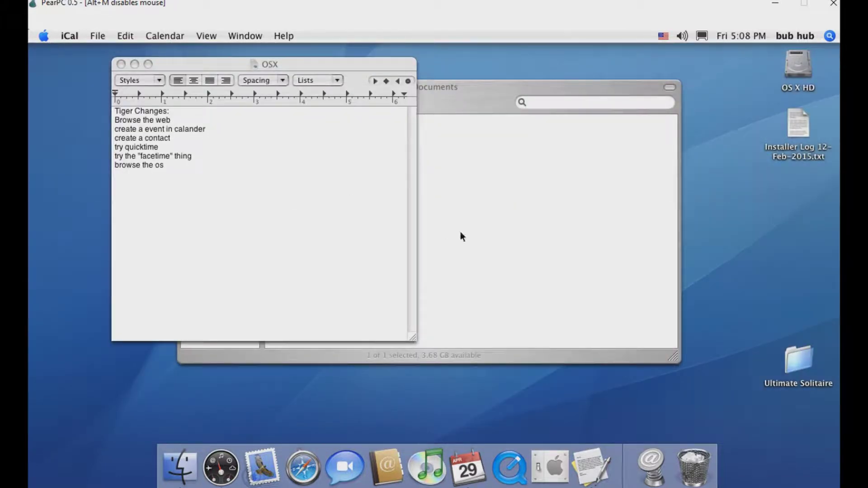
# Note 'nope, but im sure it would be slow' after the Browse the web checklist item
pyautogui.click(291, 224)
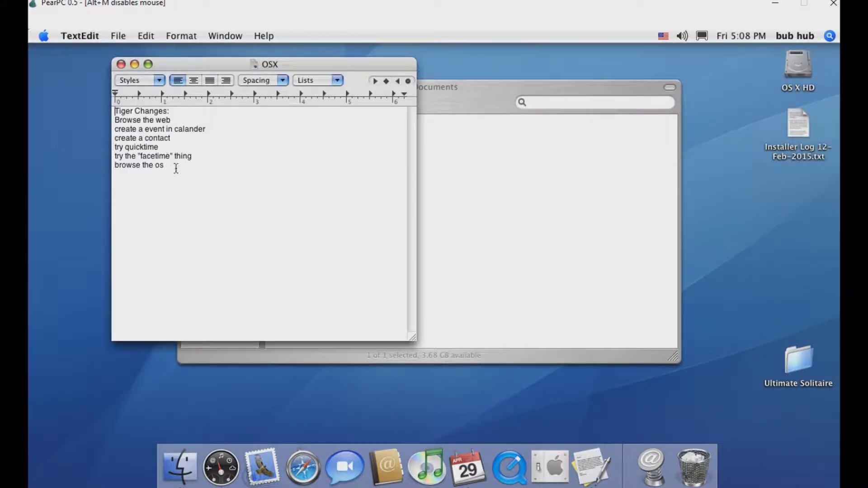
pyautogui.click(199, 116)
pyautogui.click(198, 118)
pyautogui.write('nop')
pyautogui.press('BackSpace')
pyautogui.press('BackSpace')
pyautogui.write('nope, but im sure it would be slow')
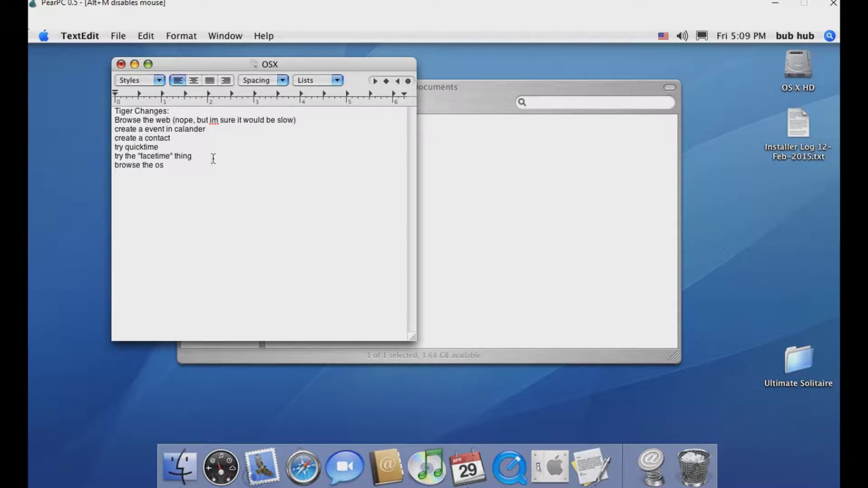
# Annotate the calendar item with '(ok,needs to be nore "hey create event here'
pyautogui.moveTo(213, 131); pyautogui.dragTo(213, 132)
pyautogui.write('(re')
pyautogui.press('BackSpace')
pyautogui.write('ok,needs to be nore ')
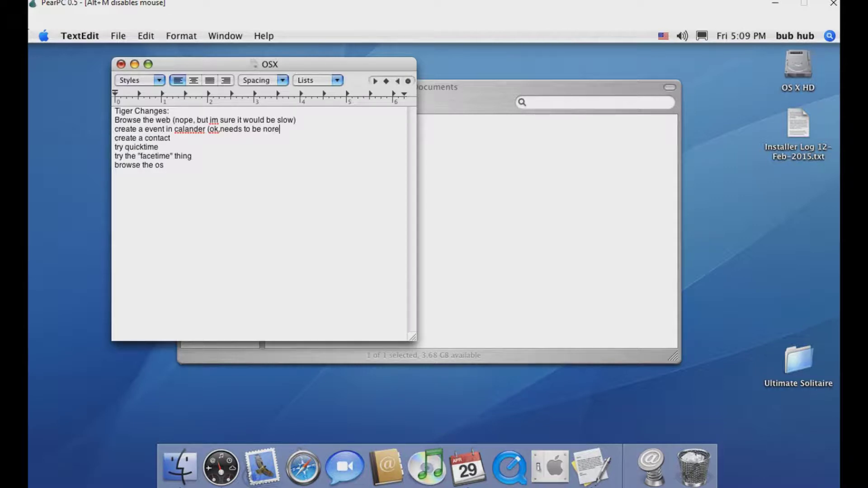
pyautogui.write('"hey')
pyautogui.write('y crea')
pyautogui.press('BackSpace')
pyautogui.write('eate event here:')
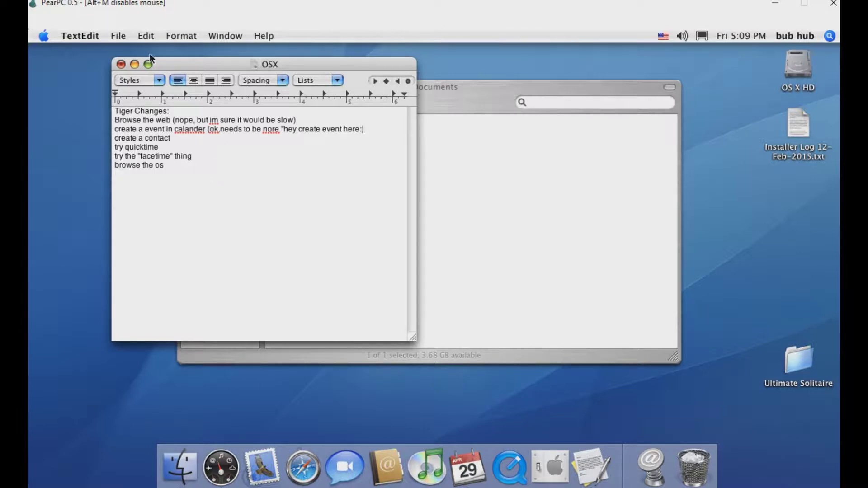
# Launch Address Book, view the Apple Computer Inc and owner's cards, and show the File menu
pyautogui.click(387, 466)
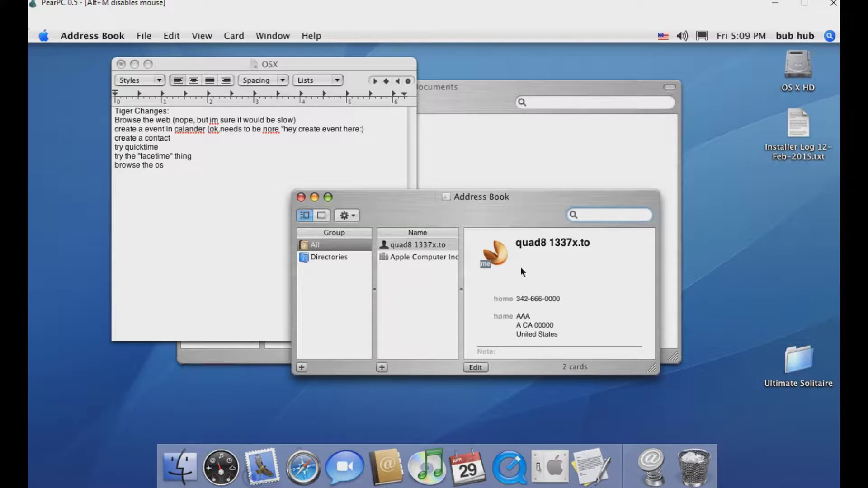
pyautogui.click(425, 257)
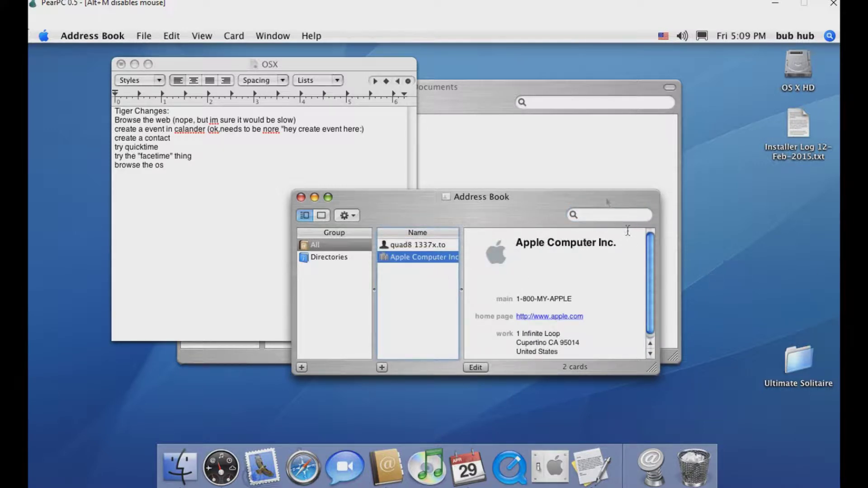
pyautogui.moveTo(550, 194); pyautogui.dragTo(563, 77)
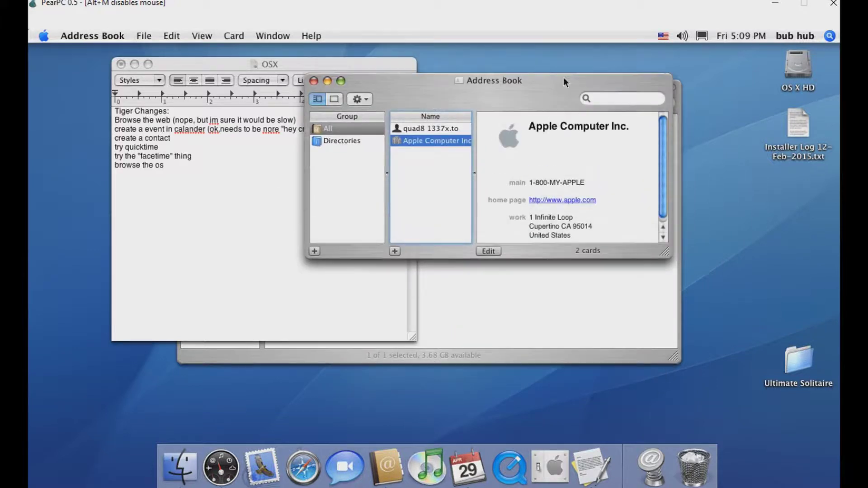
pyautogui.click(423, 129)
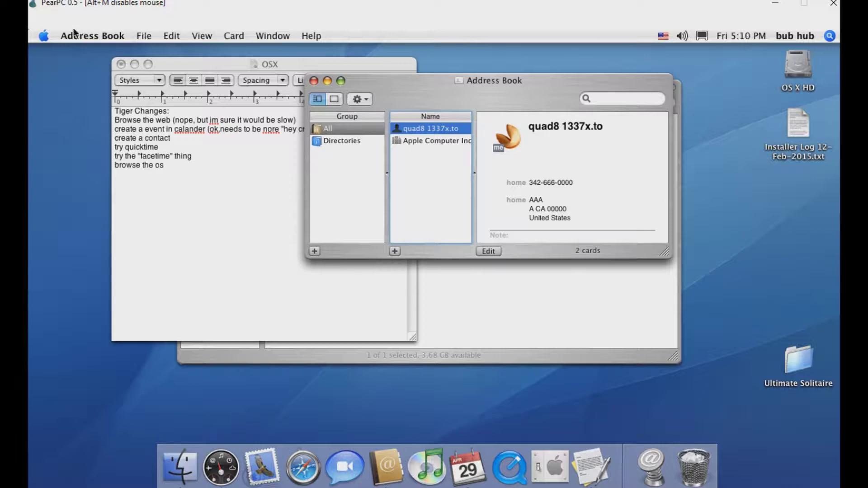
pyautogui.click(148, 36)
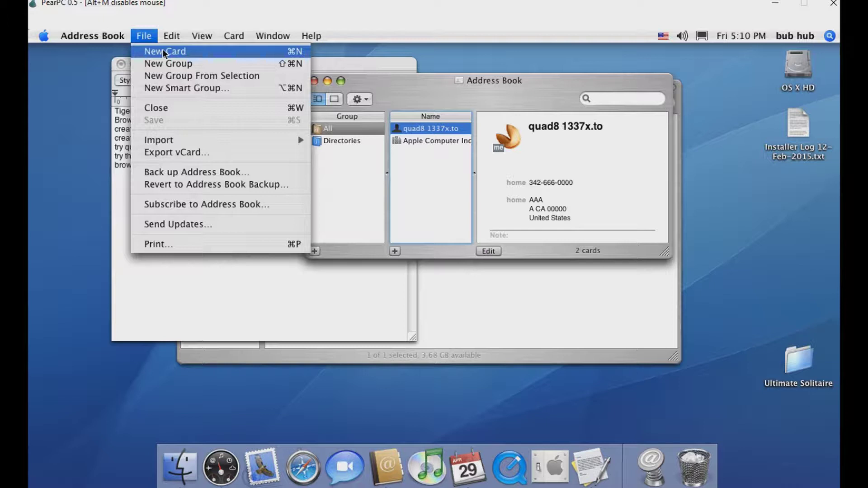
# Add a new blank contact card and enter the contact's first name
pyautogui.click(163, 52)
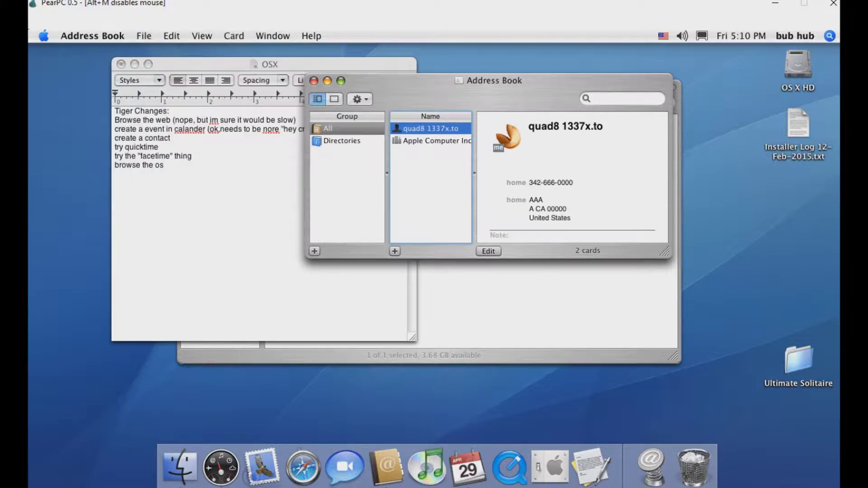
pyautogui.click(270, 218)
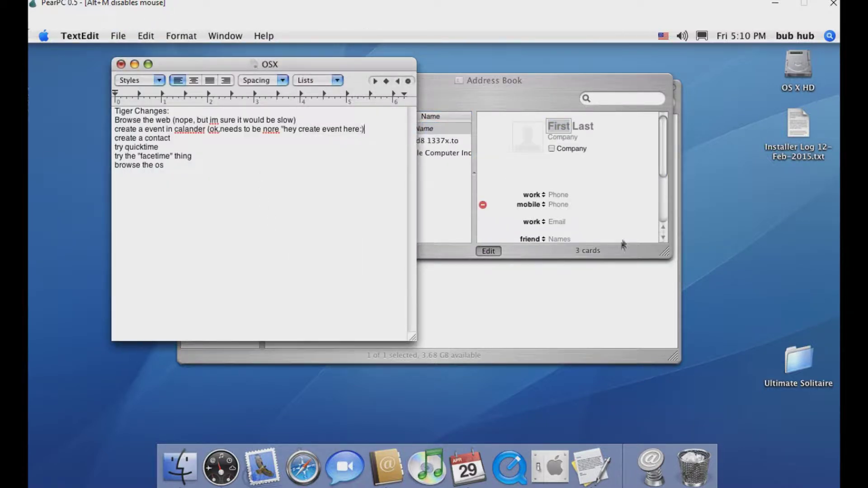
pyautogui.click(576, 133)
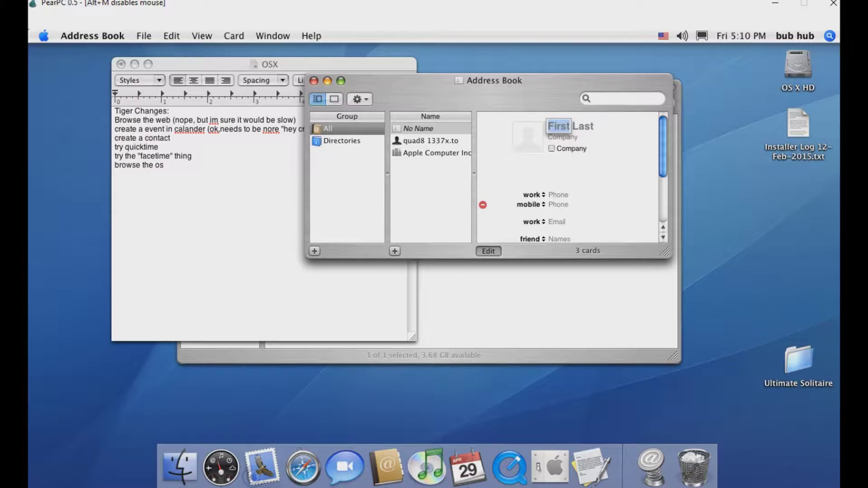
pyautogui.press('Tab')
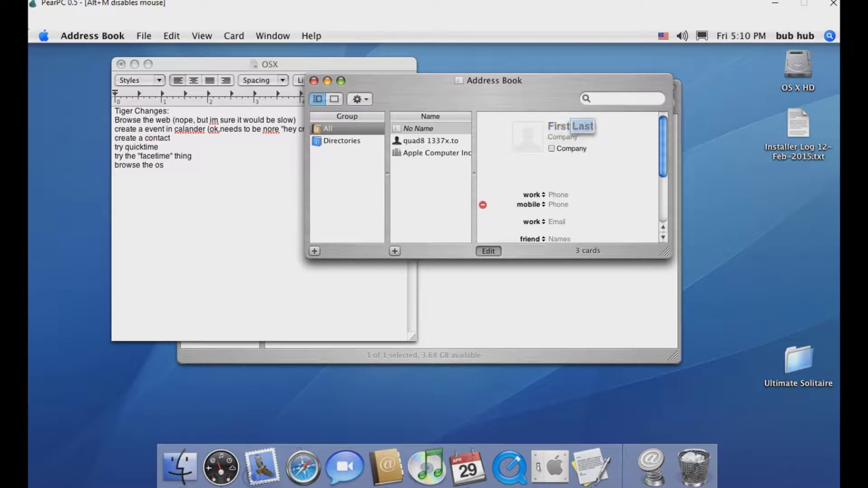
pyautogui.press('Tab')
pyautogui.press('Tab')
pyautogui.press('Tab')
pyautogui.click(554, 127)
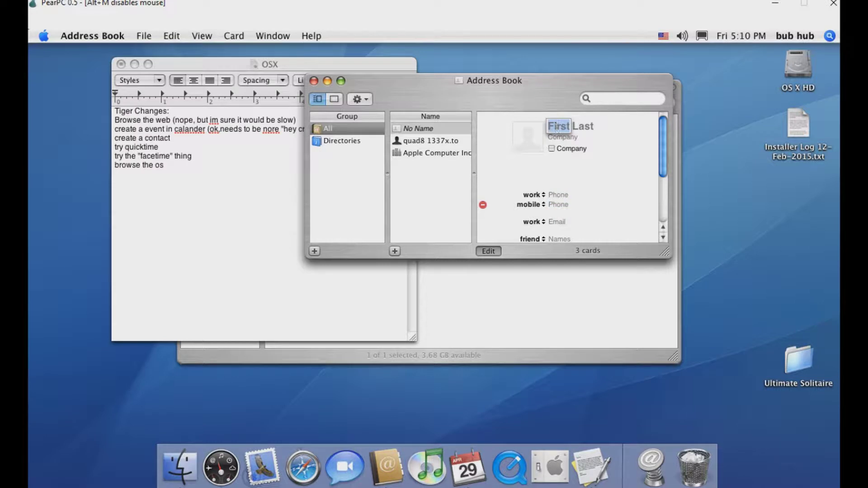
pyautogui.click(571, 126)
pyautogui.press('BackSpace')
pyautogui.press('BackSpace')
pyautogui.press('BackSpace')
pyautogui.press('BackSpace')
pyautogui.press('BackSpace')
pyautogui.write('BUB HUB')
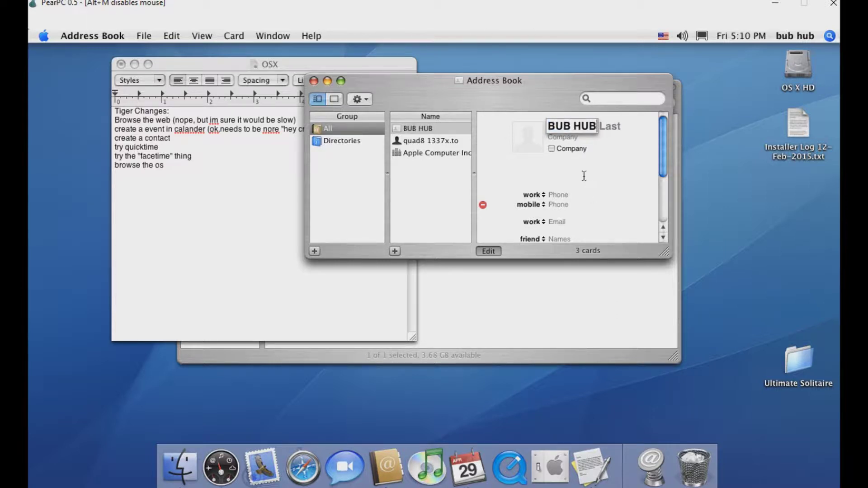
# Set the card's company to YOUTUBE and fill in the work and mobile phone numbers
pyautogui.press('Tab')
pyautogui.press('Tab')
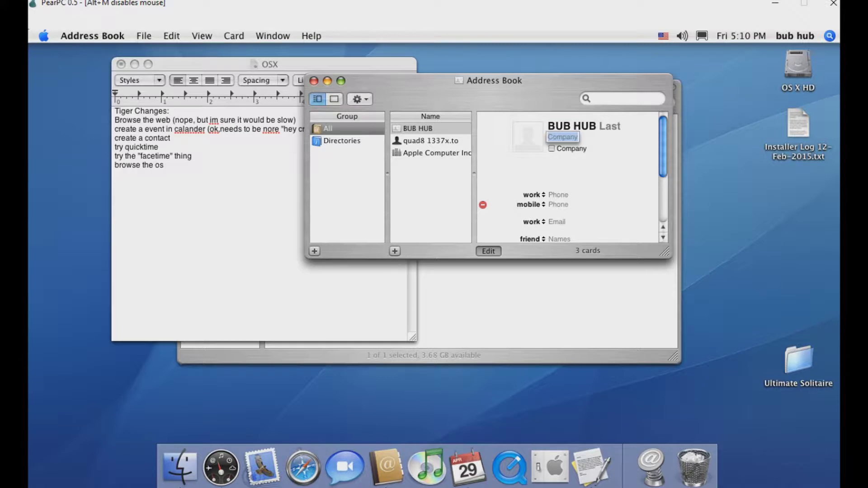
pyautogui.write('YOUTUBE')
pyautogui.press('Tab')
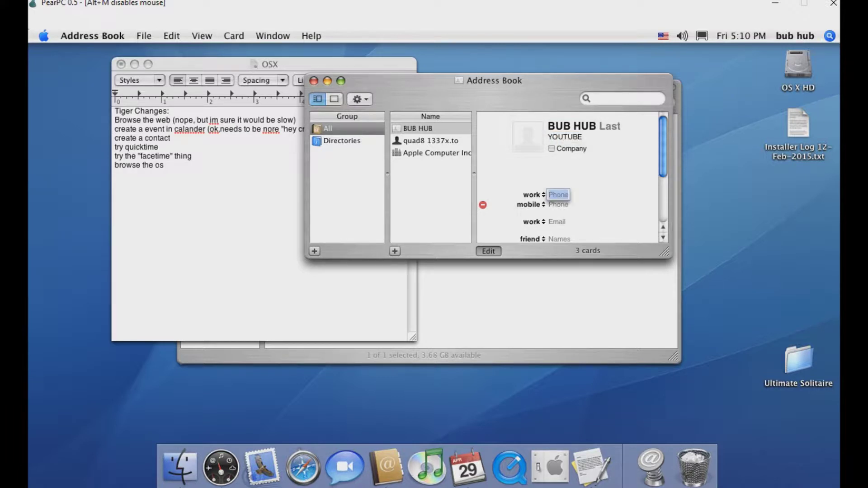
pyautogui.write('7273892307430972907')
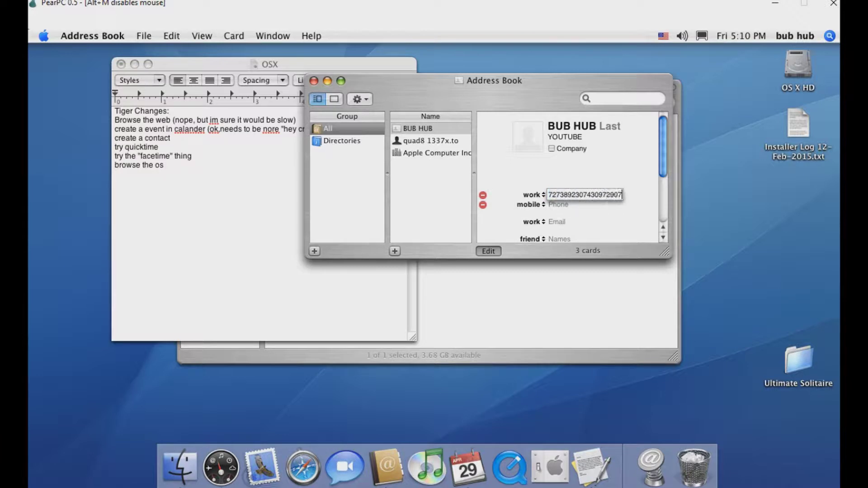
pyautogui.press('Tab')
pyautogui.write('2')
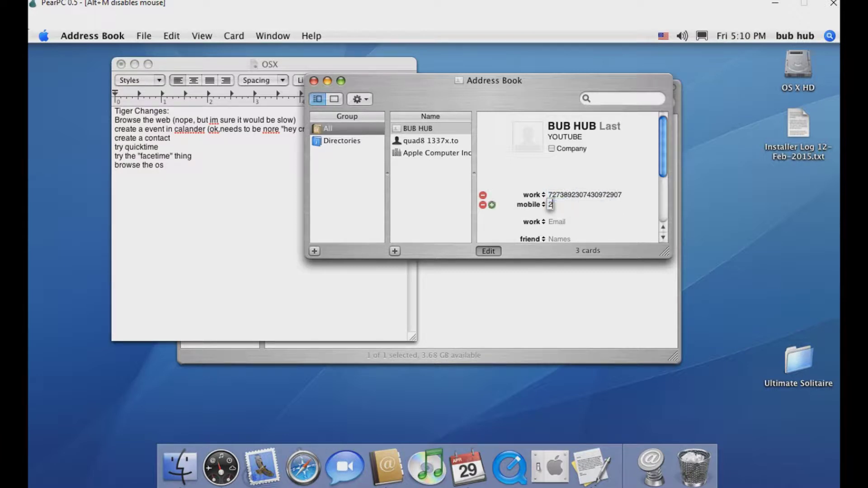
pyautogui.write('894379284679')
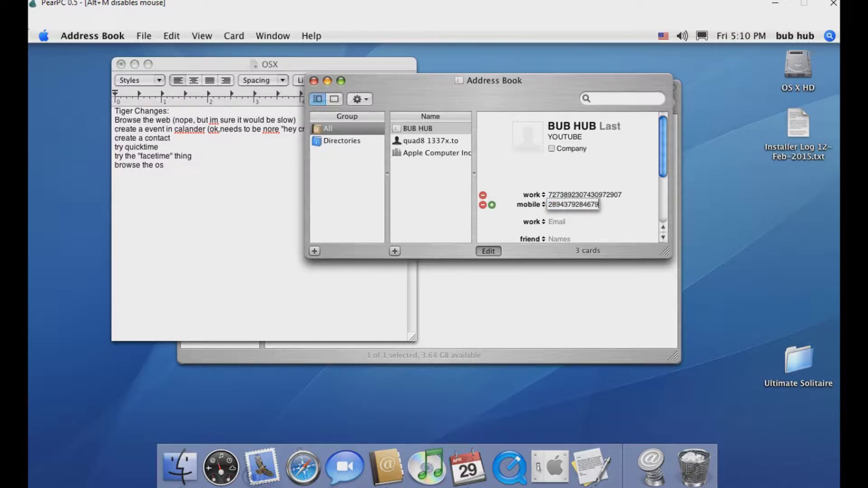
pyautogui.write('8p2897489p27492p7')
pyautogui.press('Tab')
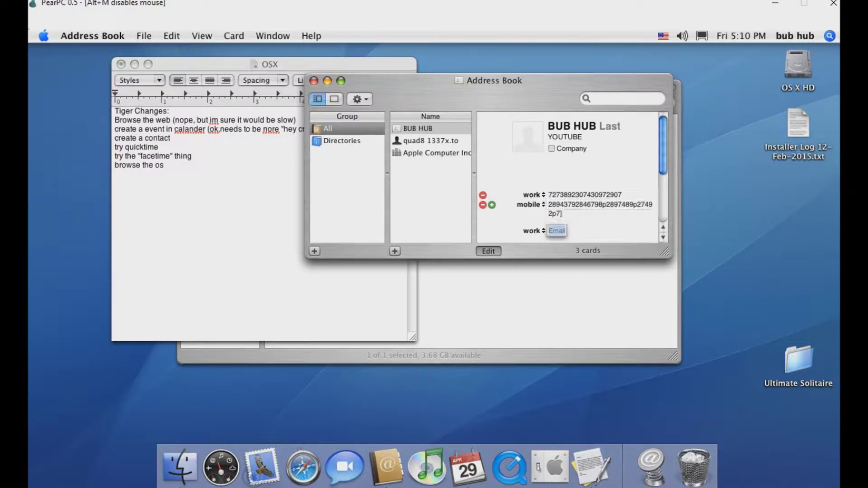
# Enter the contact's work e-mail address and move on to the work street address field
pyautogui.write('bubhub')
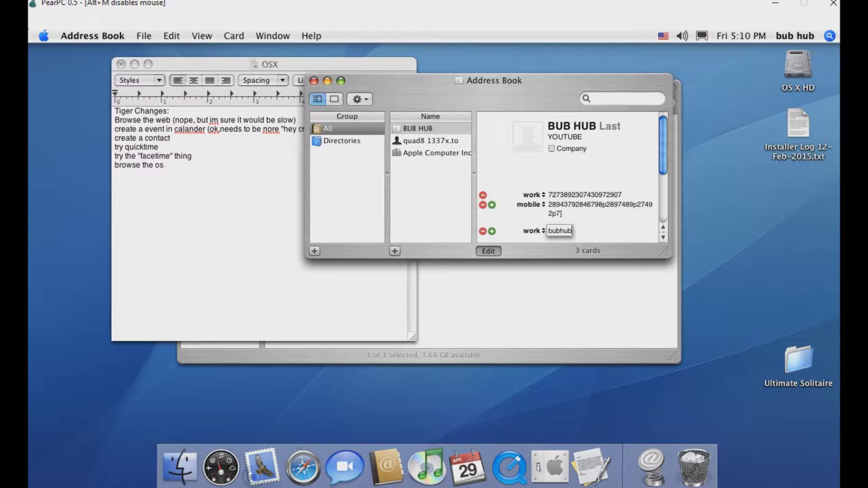
pyautogui.write('@jasdfuily')
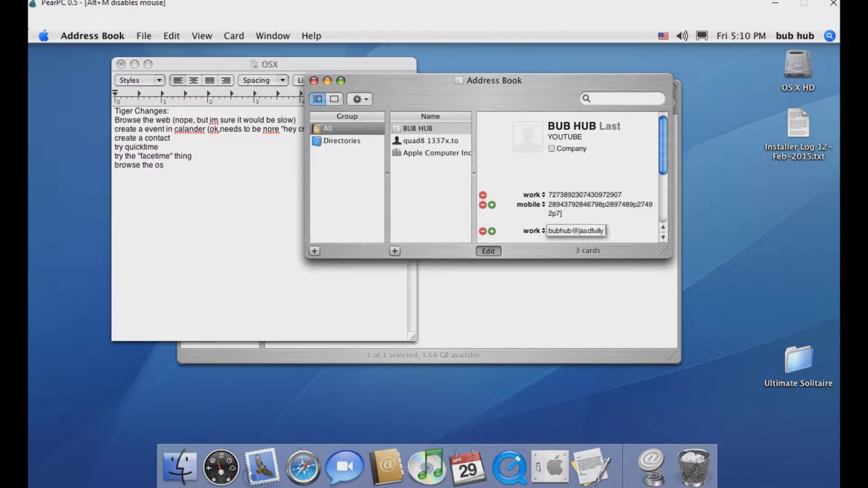
pyautogui.write(' vfgiuasy.com')
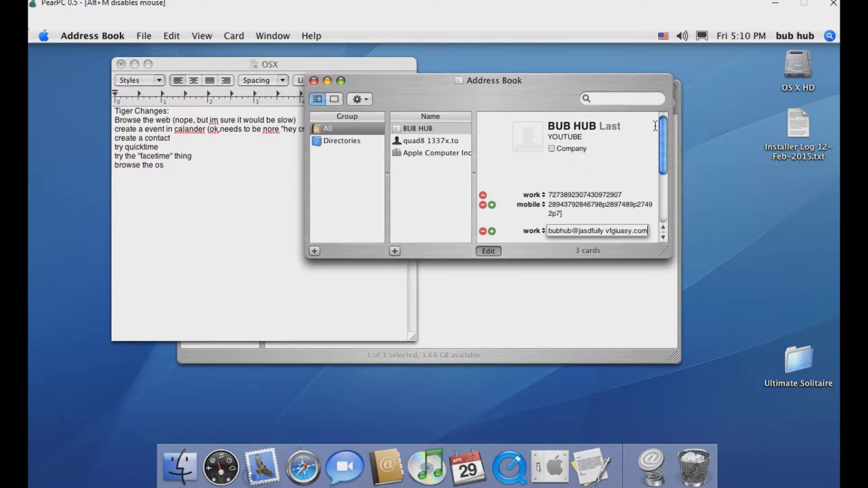
pyautogui.moveTo(664, 123); pyautogui.dragTo(745, 305)
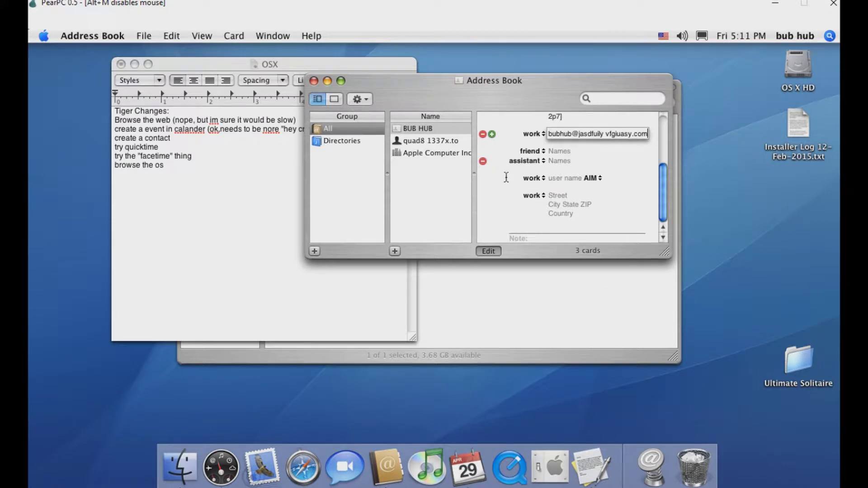
pyautogui.press('Tab')
pyautogui.press('Tab')
pyautogui.press('Tab')
pyautogui.press('Tab')
pyautogui.press('Return')
pyautogui.press('Return')
pyautogui.press('Return')
pyautogui.press('Return')
pyautogui.press('Return')
pyautogui.press('Return')
pyautogui.press('Return')
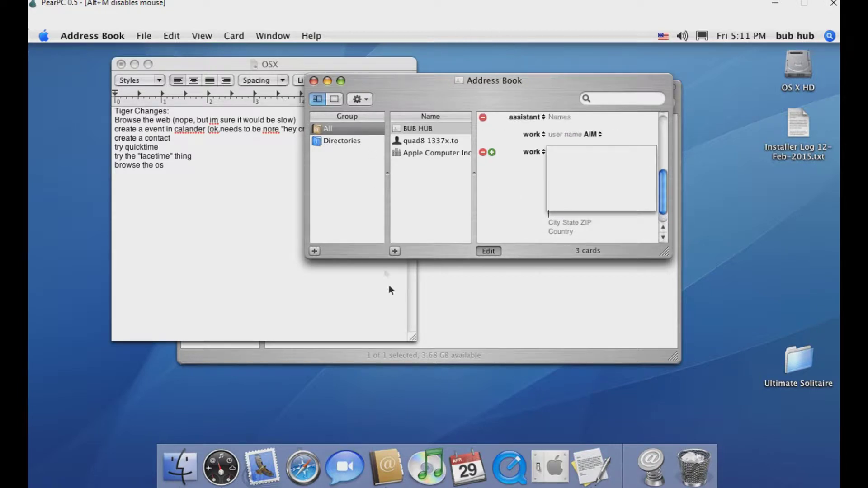
pyautogui.moveTo(465, 252); pyautogui.dragTo(455, 245)
# Finish editing the new card, scroll down to its Note field, and close Address Book
pyautogui.click(480, 245)
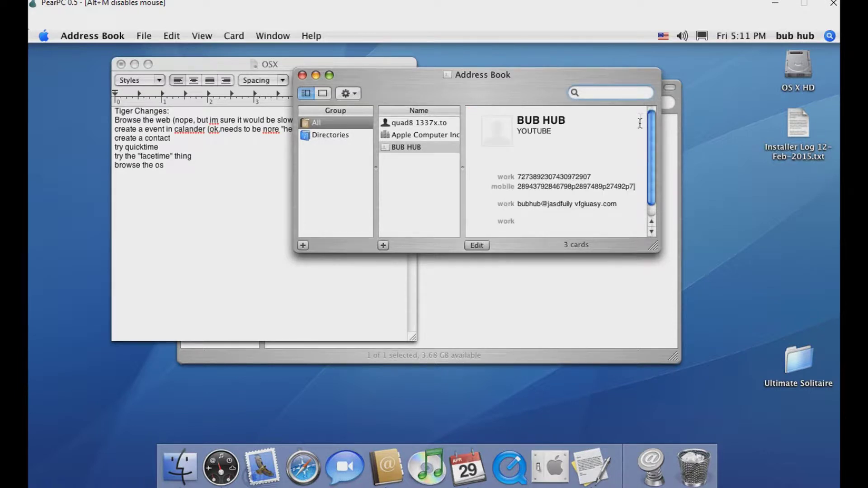
pyautogui.scroll(-1, 655, 126)
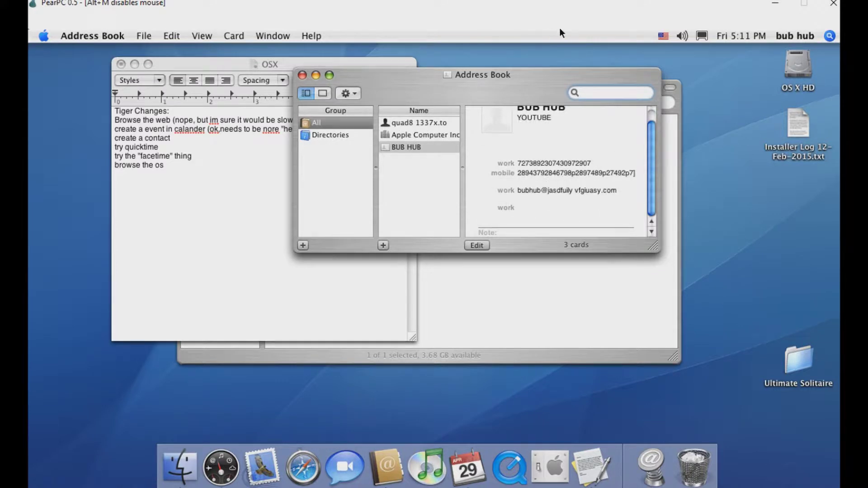
pyautogui.click(303, 75)
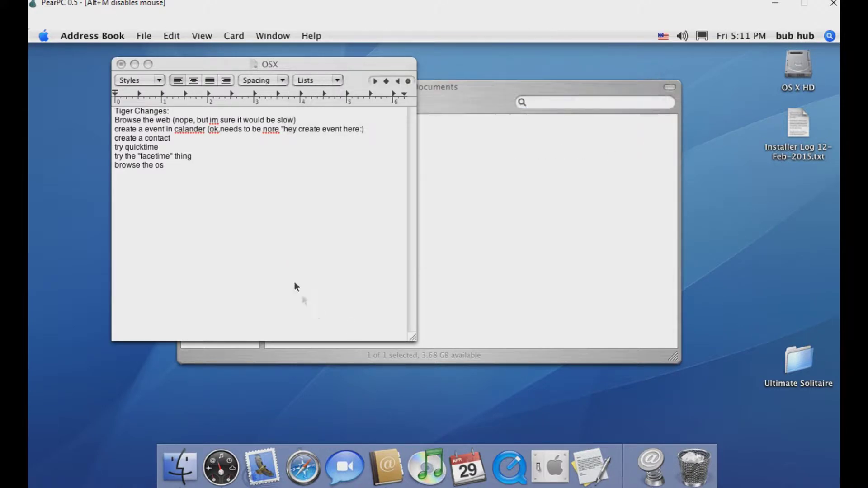
# Add '(they call it a card, really? ok)' to the create a contact line and launch QuickTime Player
pyautogui.click(306, 157)
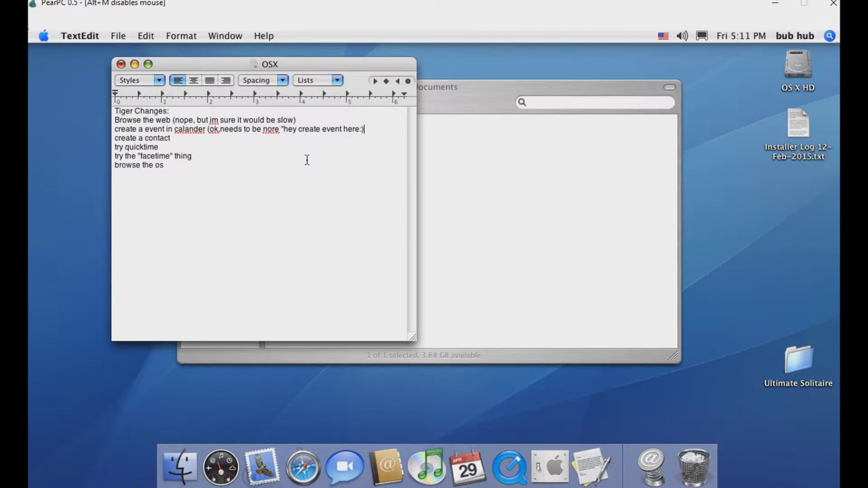
pyautogui.press('Up')
pyautogui.press('Up')
pyautogui.write('(they call it a catrd, real')
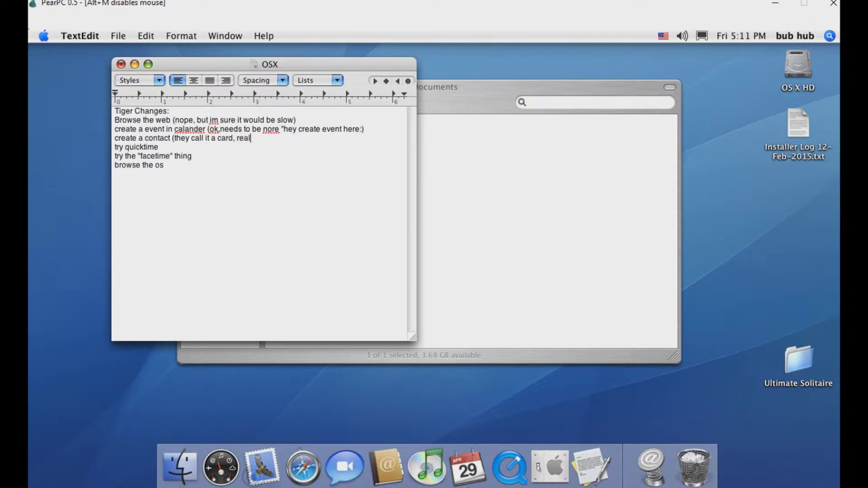
pyautogui.write('ly? ok)')
pyautogui.click(524, 468)
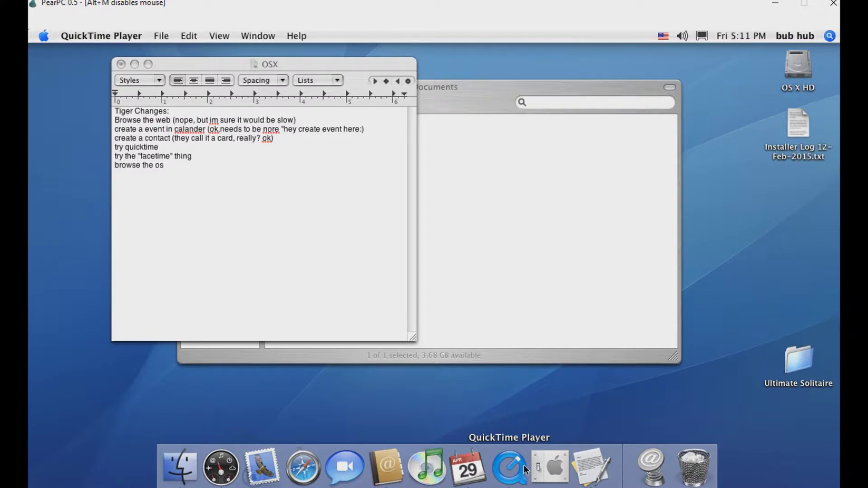
# Browse QuickTime's File menu, close the Welcome to QuickTime window, and return to the checklist
pyautogui.click(161, 36)
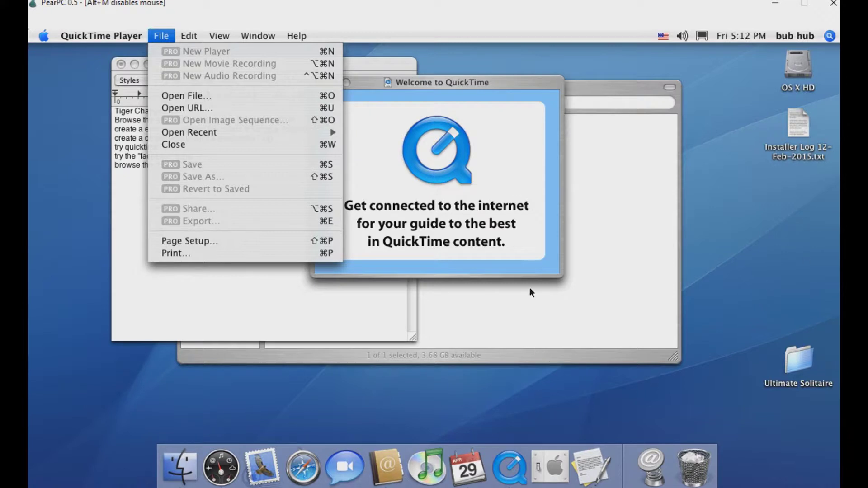
pyautogui.click(343, 31)
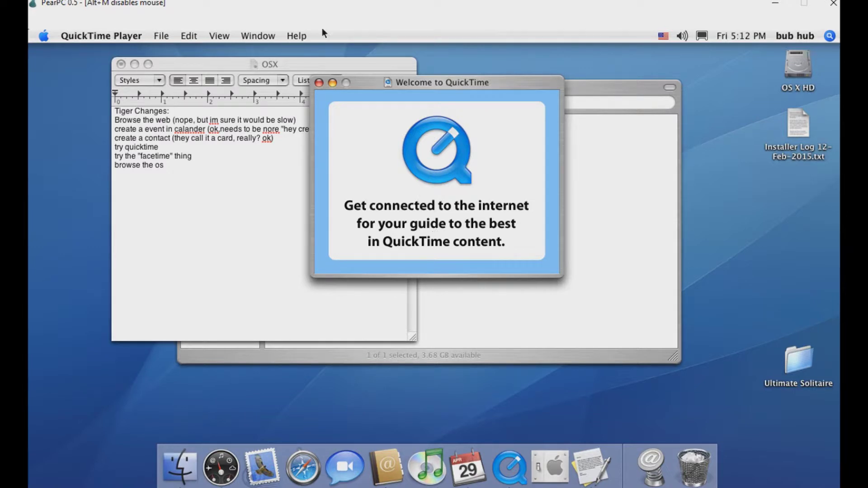
pyautogui.click(319, 83)
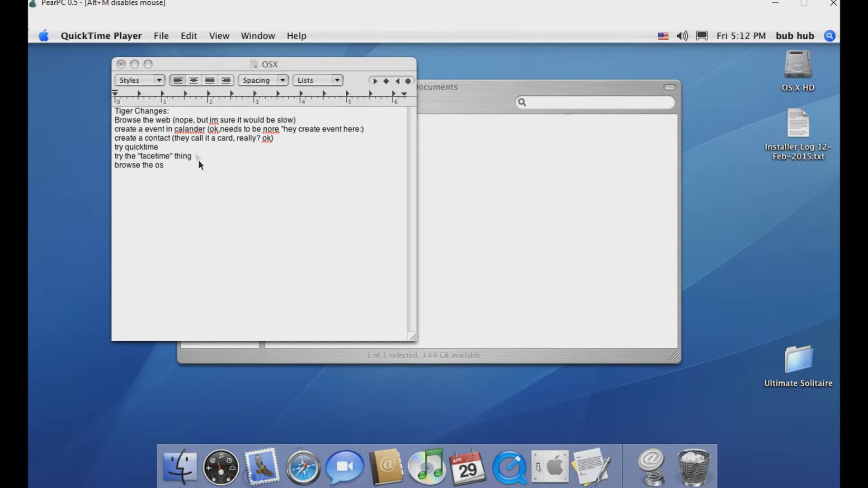
pyautogui.click(184, 148)
# Append 'needs internet' to the try quicktime checklist line
pyautogui.write('n')
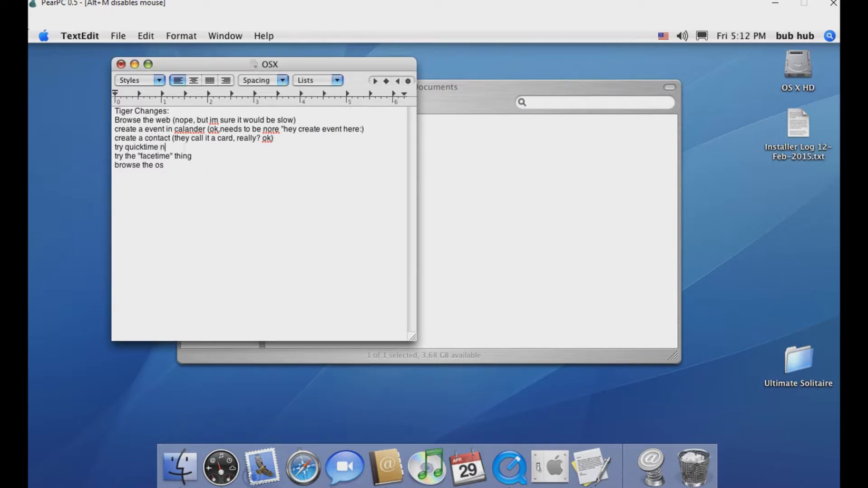
pyautogui.write('eeds internet')
# Launch iChat and go through its setup assistant past the account, Jabber and Bonjour pages
pyautogui.click(346, 468)
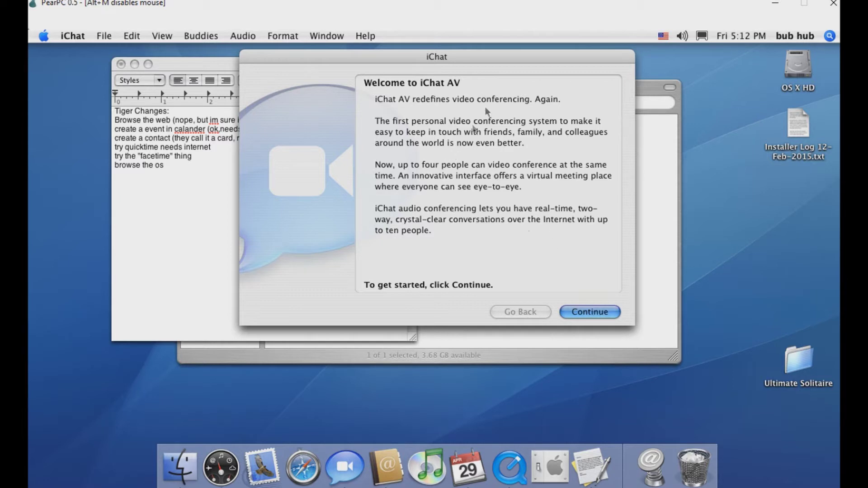
pyautogui.click(593, 315)
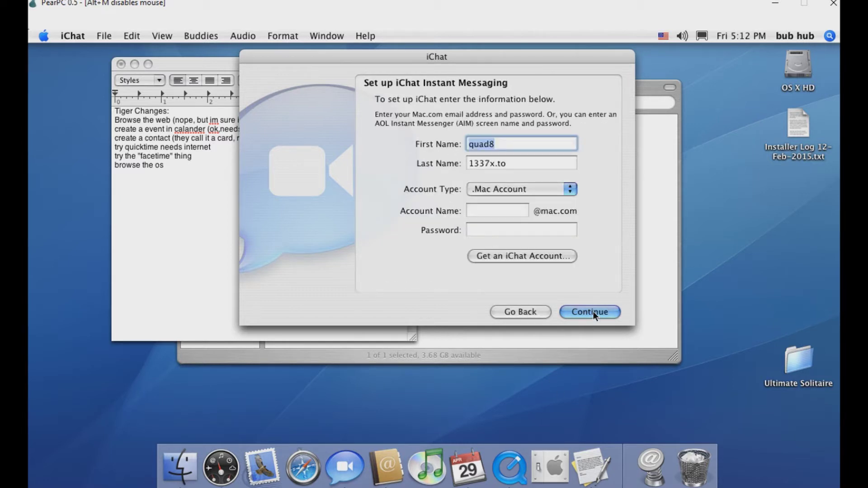
pyautogui.click(593, 312)
pyautogui.click(593, 312)
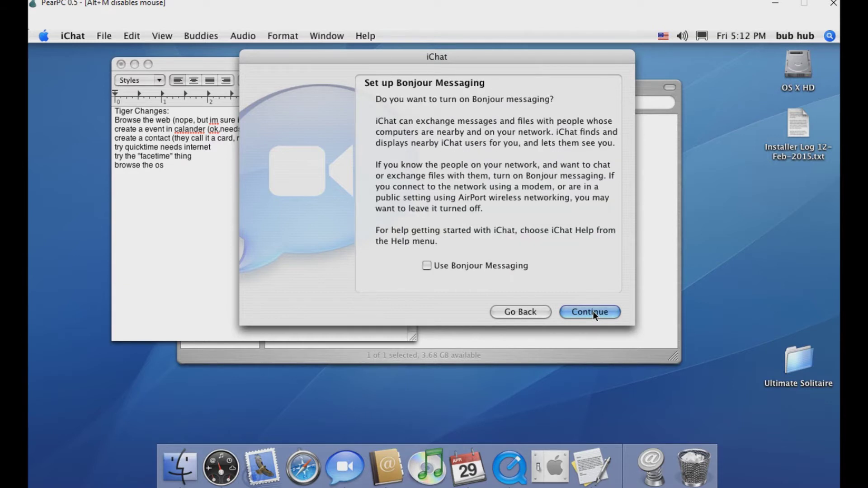
pyautogui.click(593, 312)
pyautogui.press('Return')
pyautogui.press('Return')
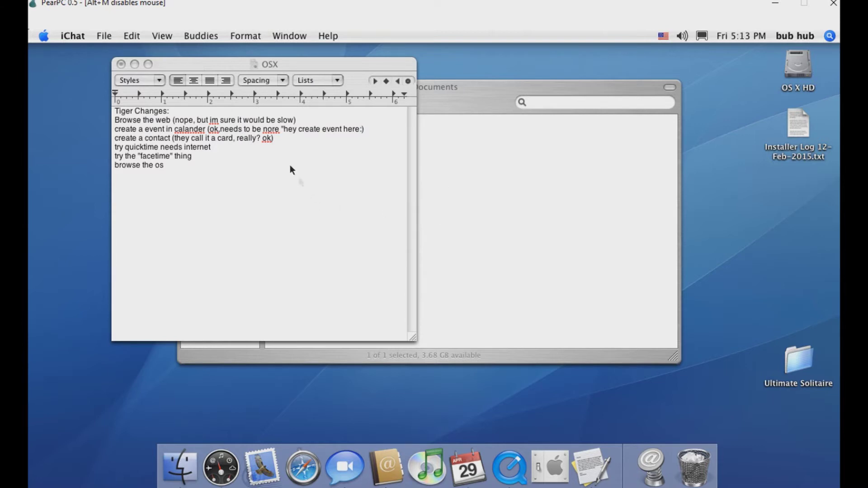
# Append 'not facetime for enterprise' to the facetime line, then release the mouse and switch to the host console
pyautogui.click(258, 150)
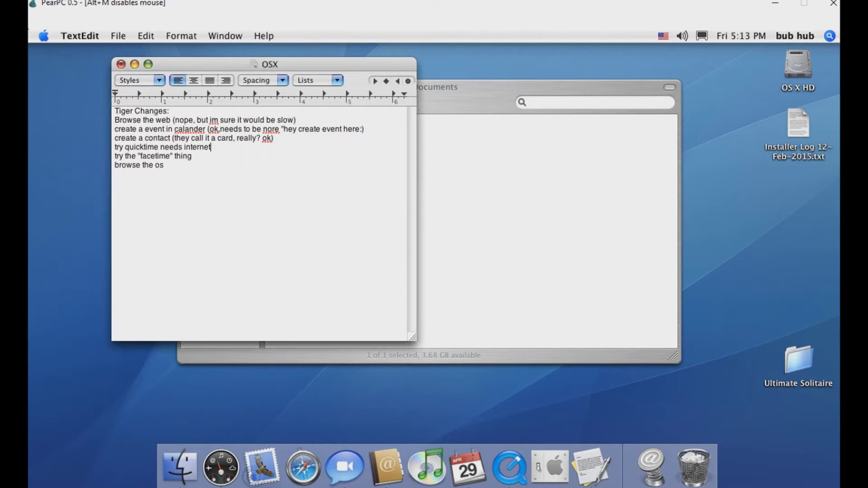
pyautogui.write('not facetime for enter')
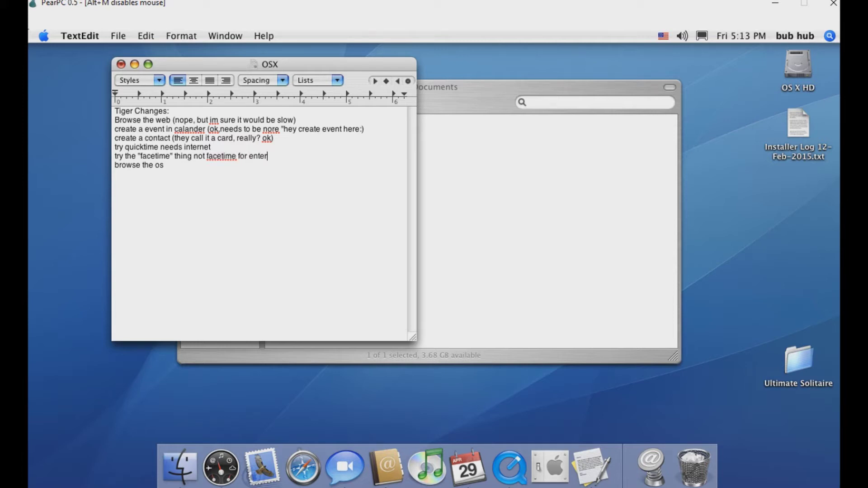
pyautogui.write('prise')
pyautogui.hotkey('alt', 'm')
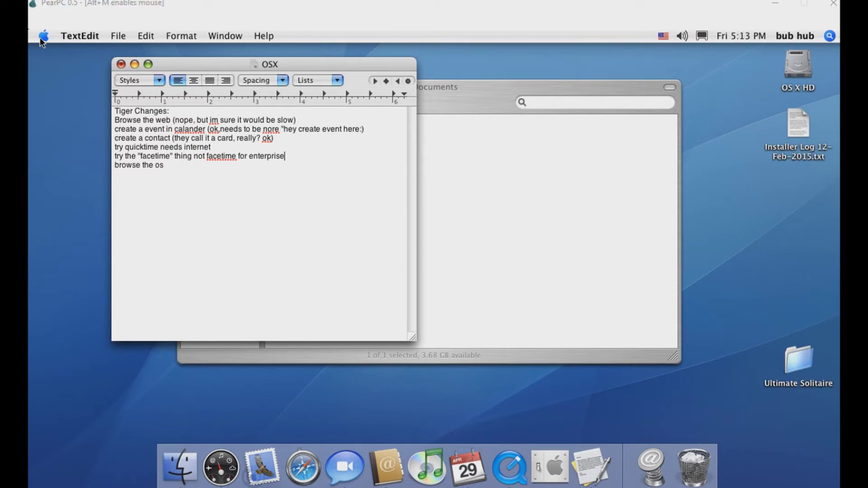
pyautogui.hotkey('alt', 'Tab')
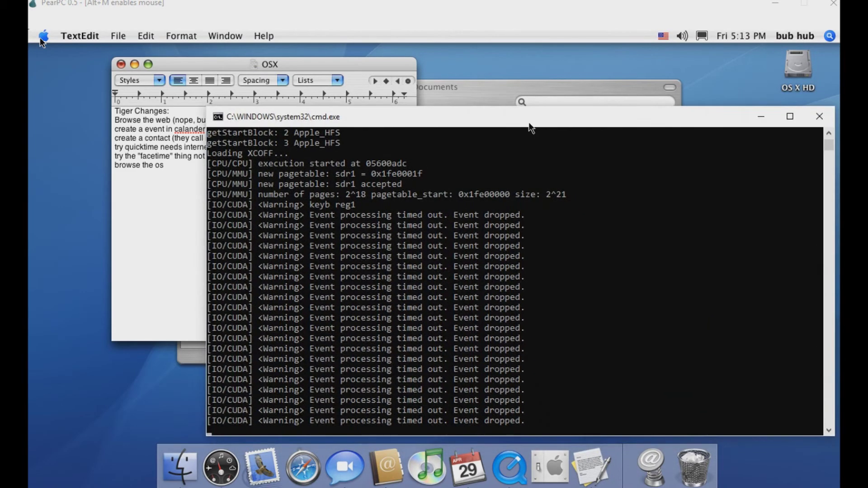
# Bring the PearPC window back, toggle mouse capture with Alt+M, and close the emulator
pyautogui.click(177, 315)
pyautogui.hotkey('alt', 'm')
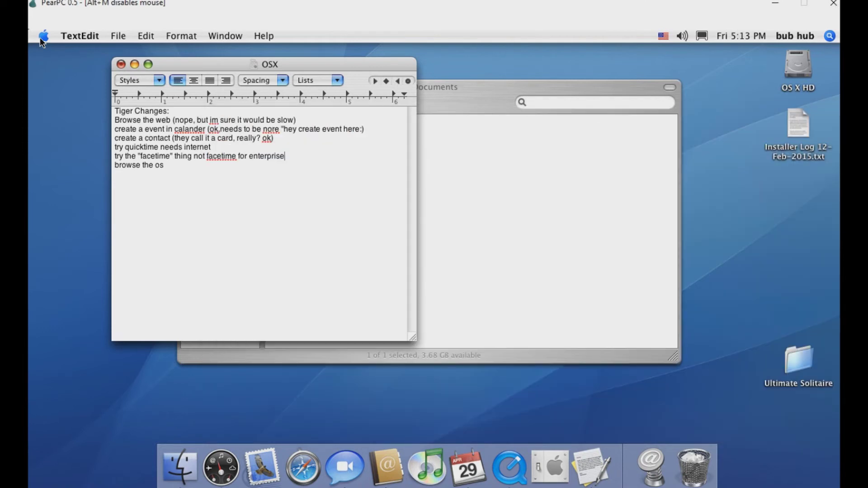
pyautogui.hotkey('alt', 'm')
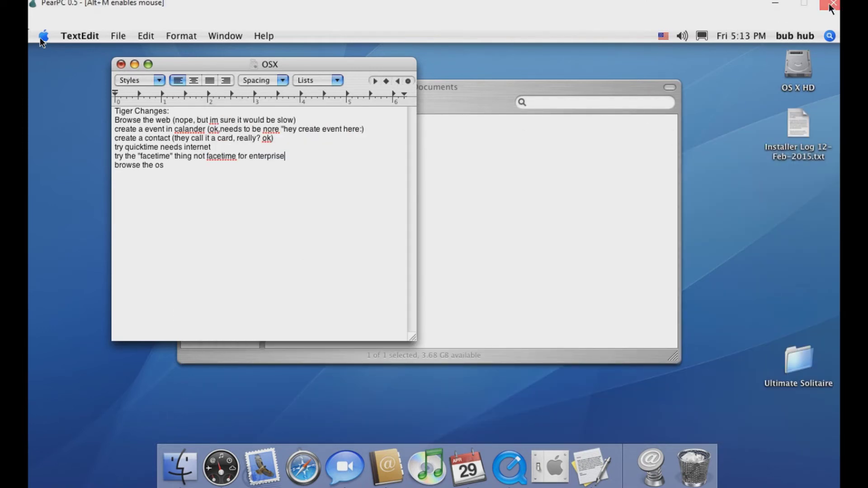
pyautogui.click(833, 3)
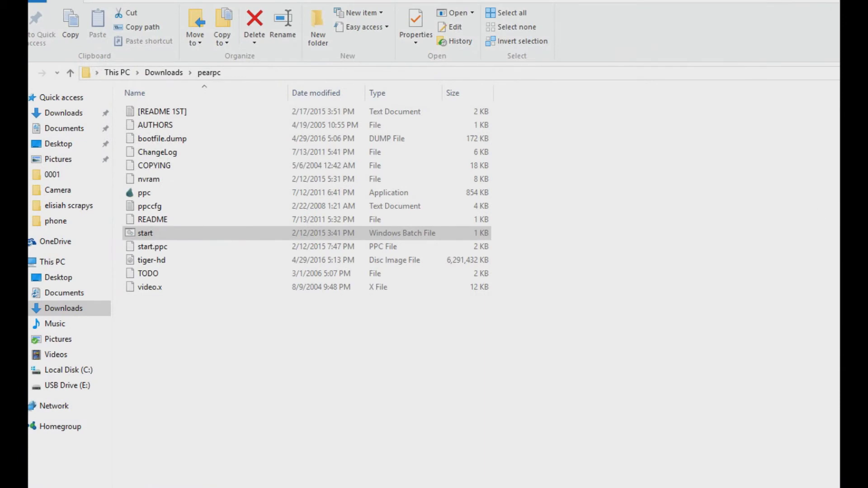